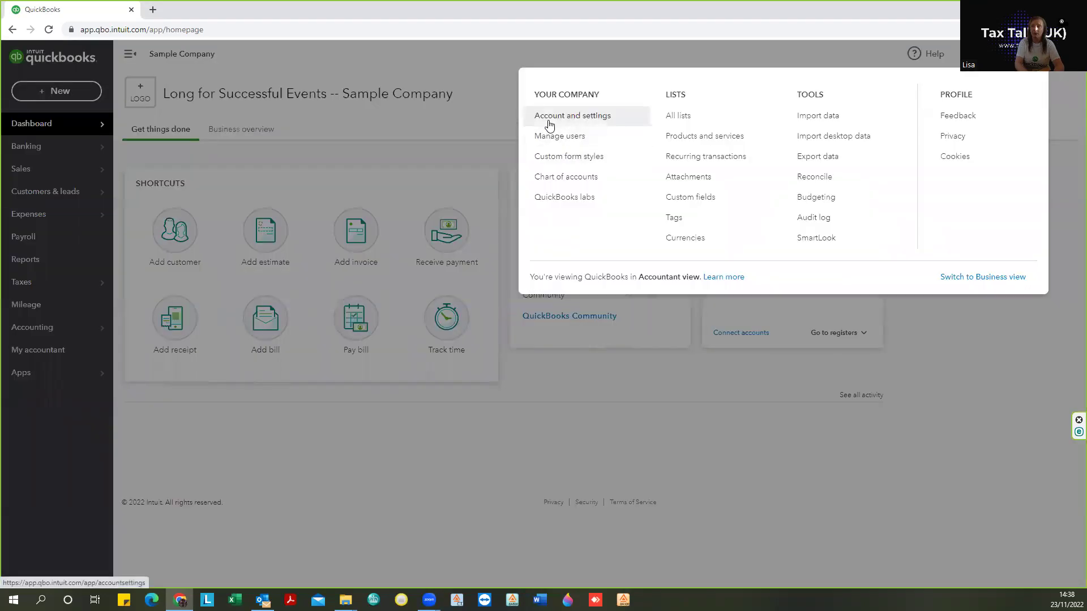
- Save the company's Construction Industry Scheme settings as a CIS subcontractor on the CIS standard rate (20%) in the advanced account settings
{"action": "left_click", "coordinate": [549, 119]}
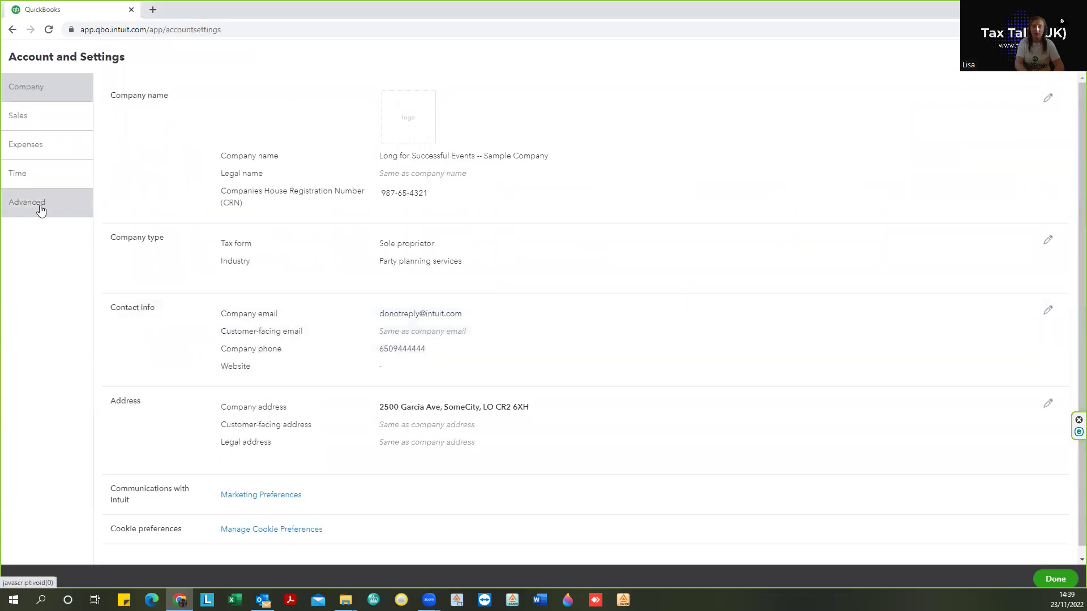
{"action": "left_click", "coordinate": [40, 209]}
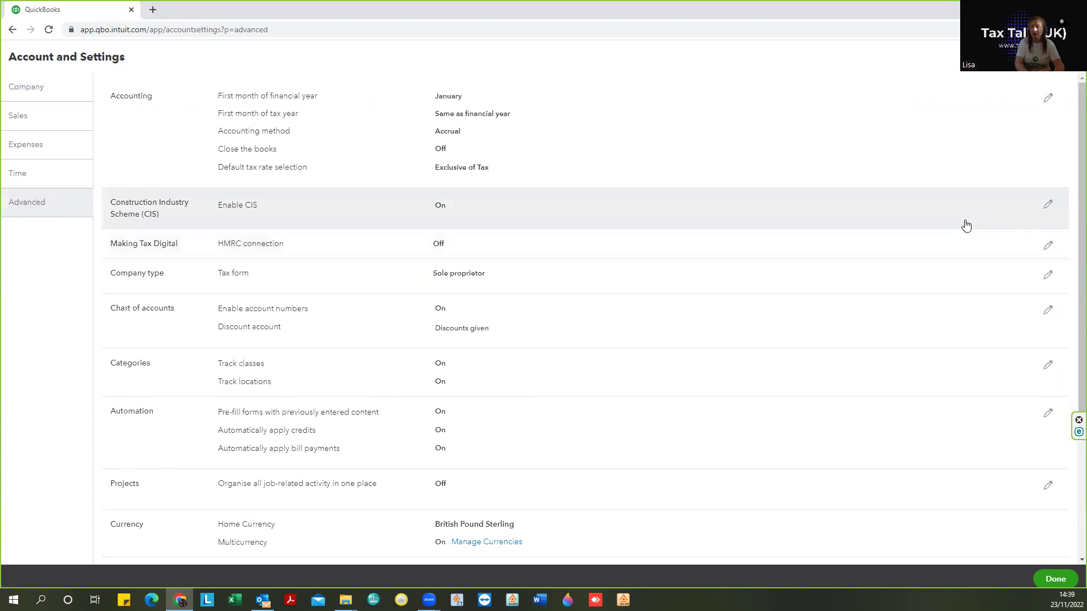
{"action": "left_click", "coordinate": [1049, 207]}
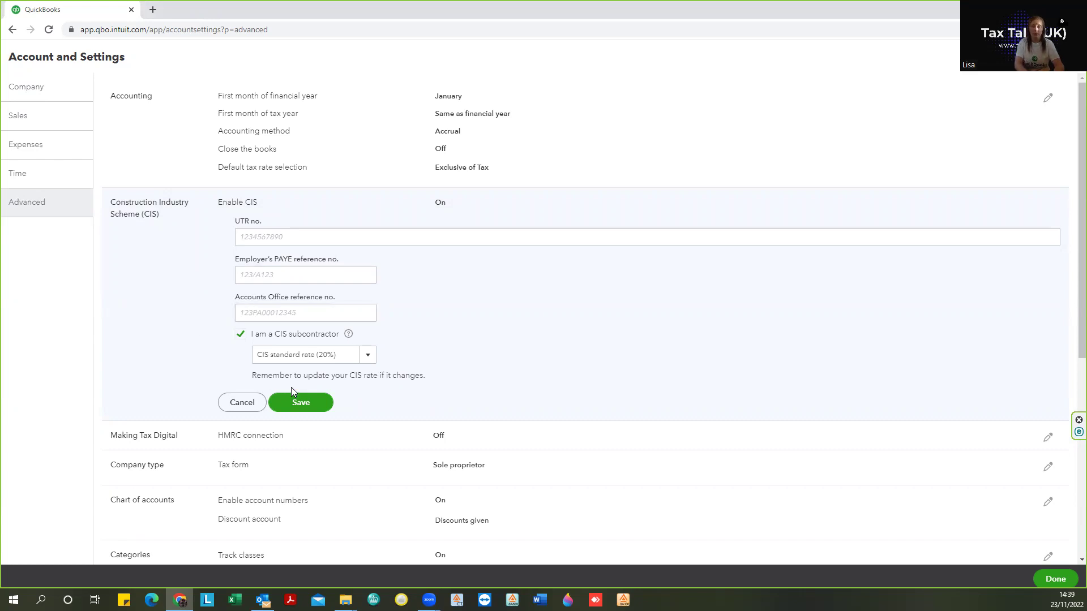
{"action": "left_click", "coordinate": [299, 402]}
{"action": "left_click", "coordinate": [1054, 578]}
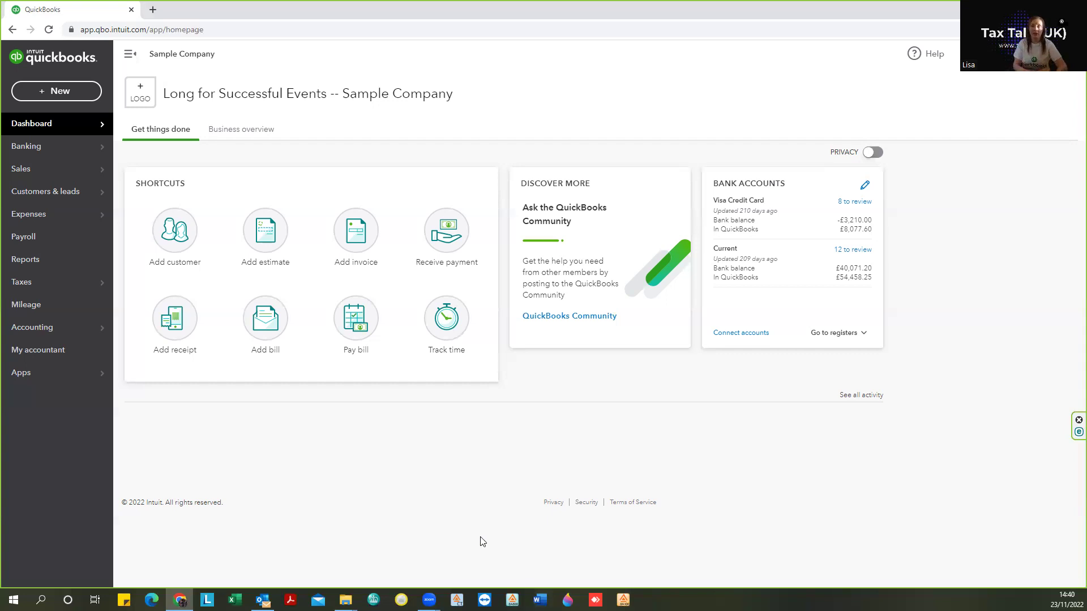
- Create a new invoice and start adding a new customer named CIS Customer from it
{"action": "left_click", "coordinate": [64, 92]}
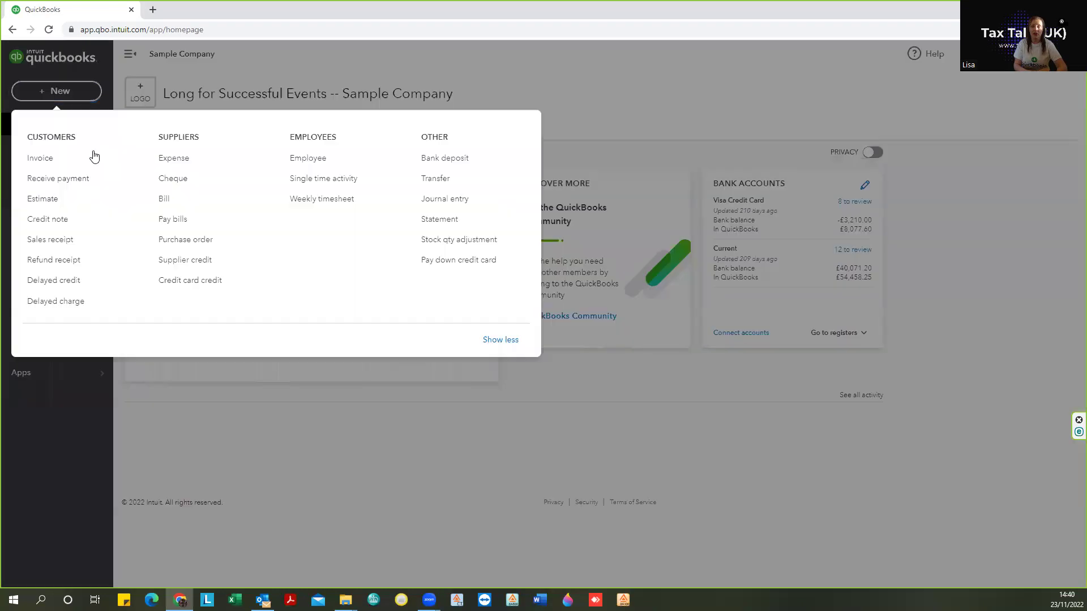
{"action": "left_click", "coordinate": [39, 160]}
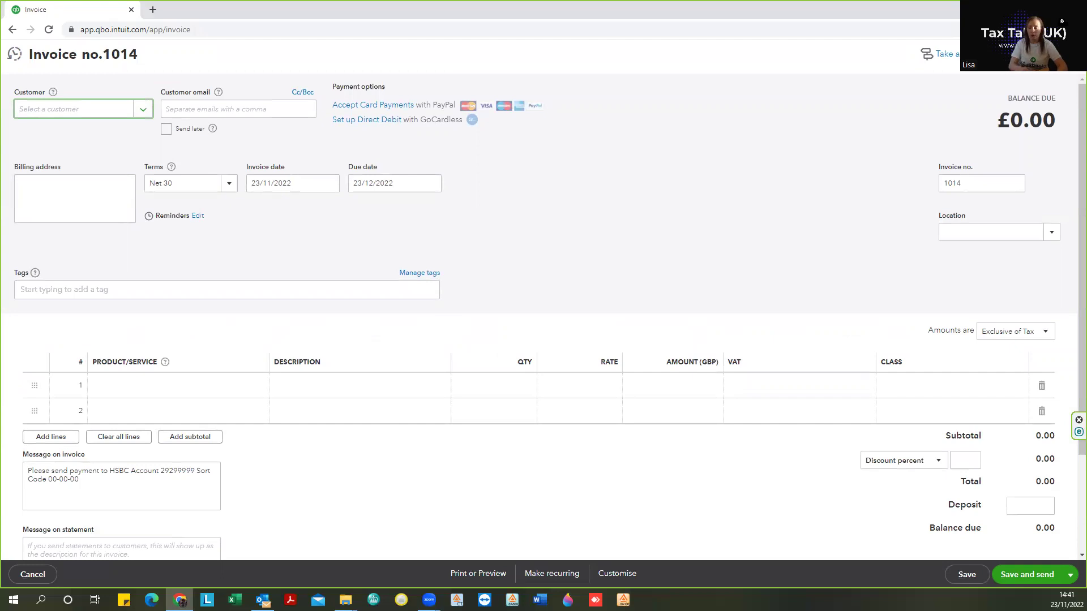
{"action": "type", "text": "CIS"}
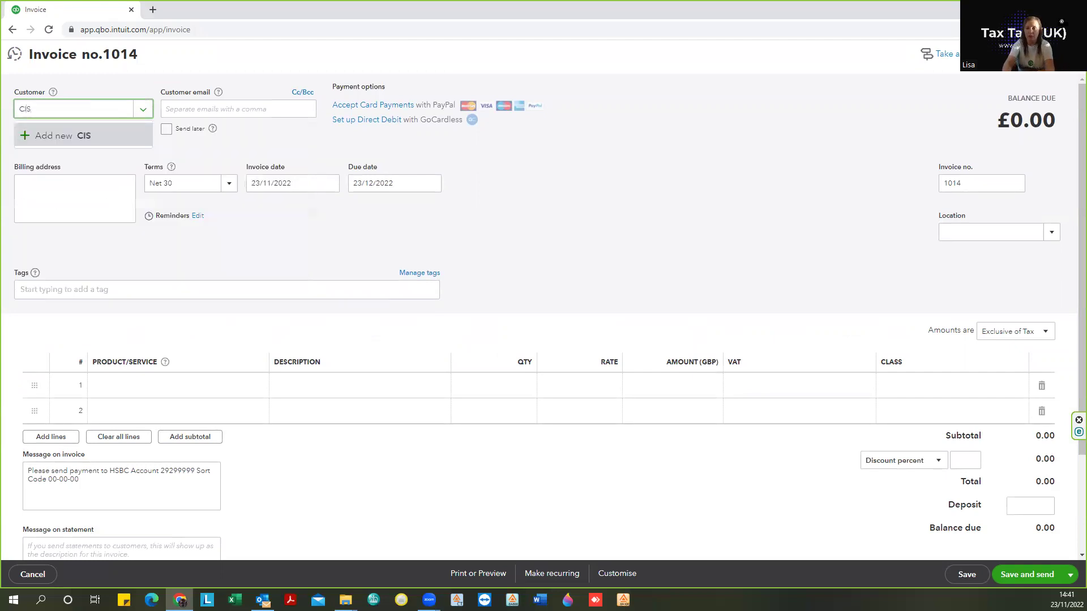
{"action": "type", "text": " Customer"}
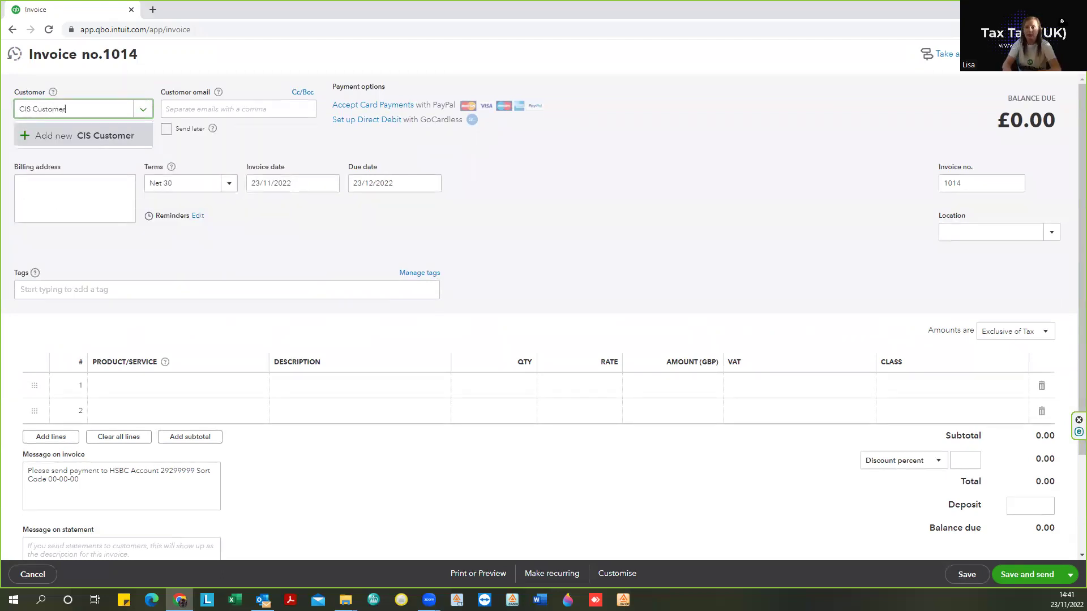
{"action": "left_click", "coordinate": [57, 135]}
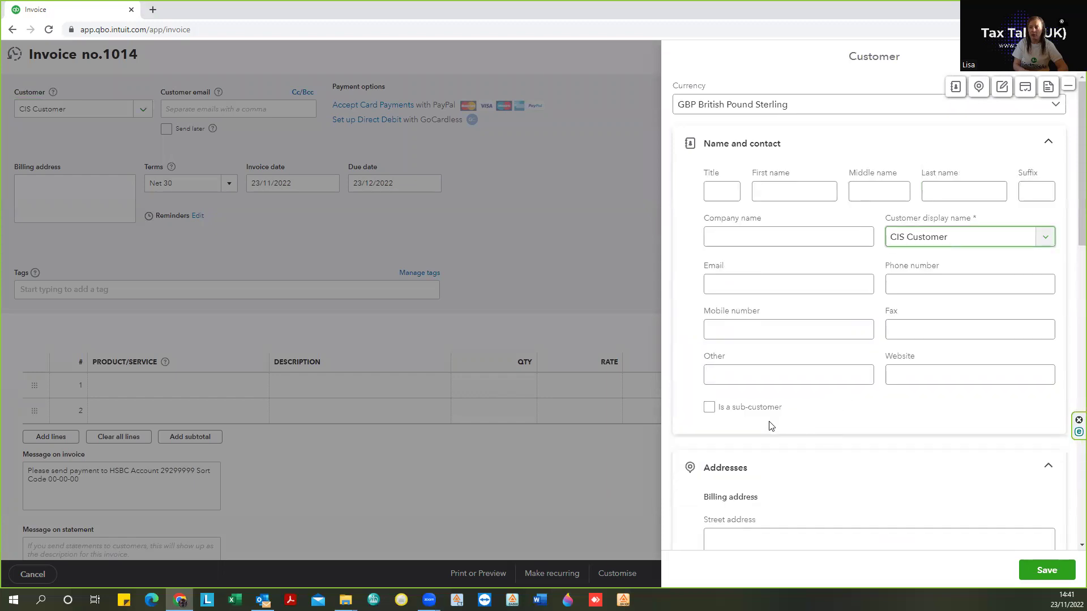
- Mark the new customer as a CIS contractor in the additional info and save the customer record
{"action": "scroll", "coordinate": [770, 426], "scroll_direction": "down", "scroll_amount": 4}
{"action": "left_click", "coordinate": [771, 426]}
{"action": "scroll", "coordinate": [771, 426], "scroll_direction": "down", "scroll_amount": 4}
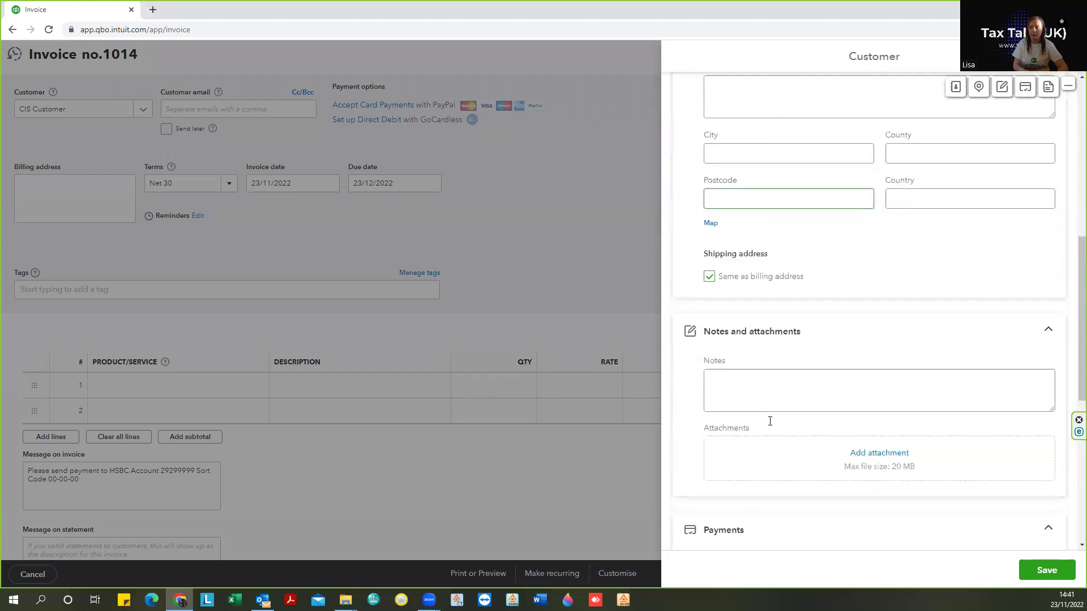
{"action": "scroll", "coordinate": [769, 426], "scroll_direction": "down", "scroll_amount": 3}
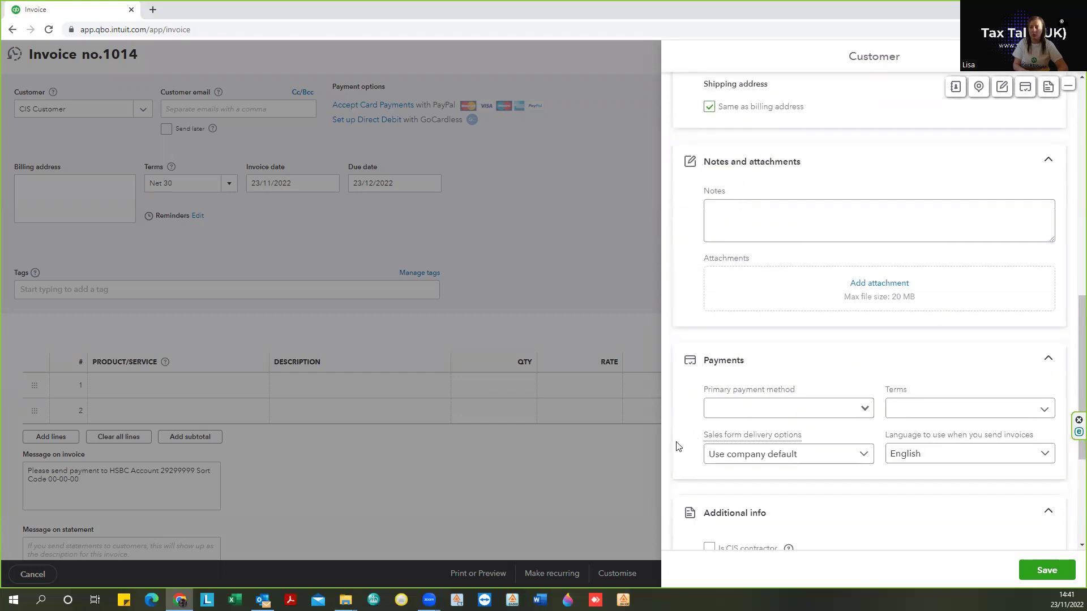
{"action": "scroll", "coordinate": [677, 449], "scroll_direction": "down", "scroll_amount": 2}
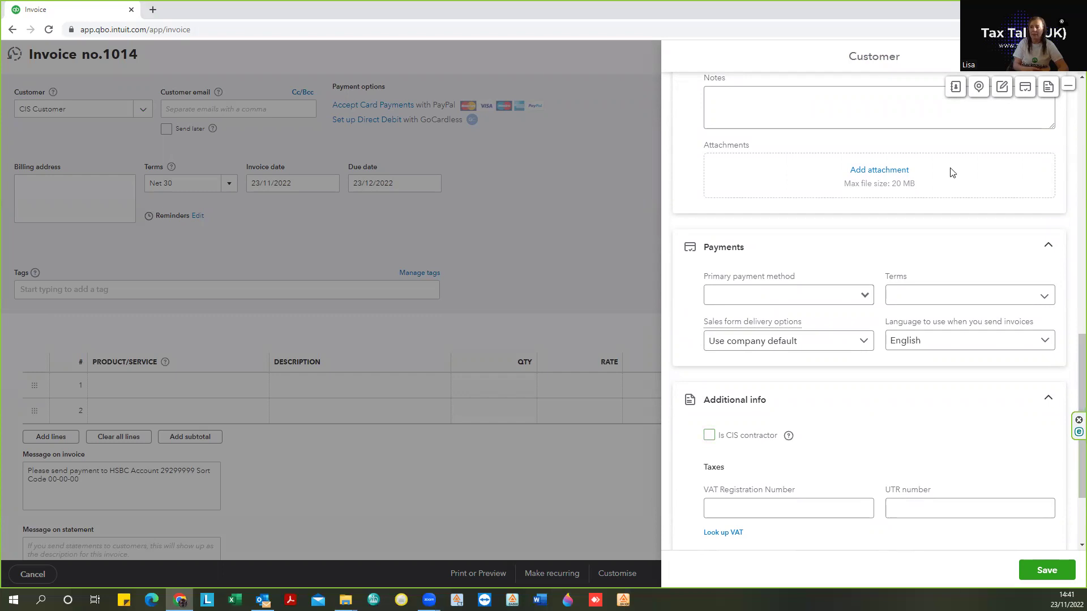
{"action": "left_click", "coordinate": [708, 438]}
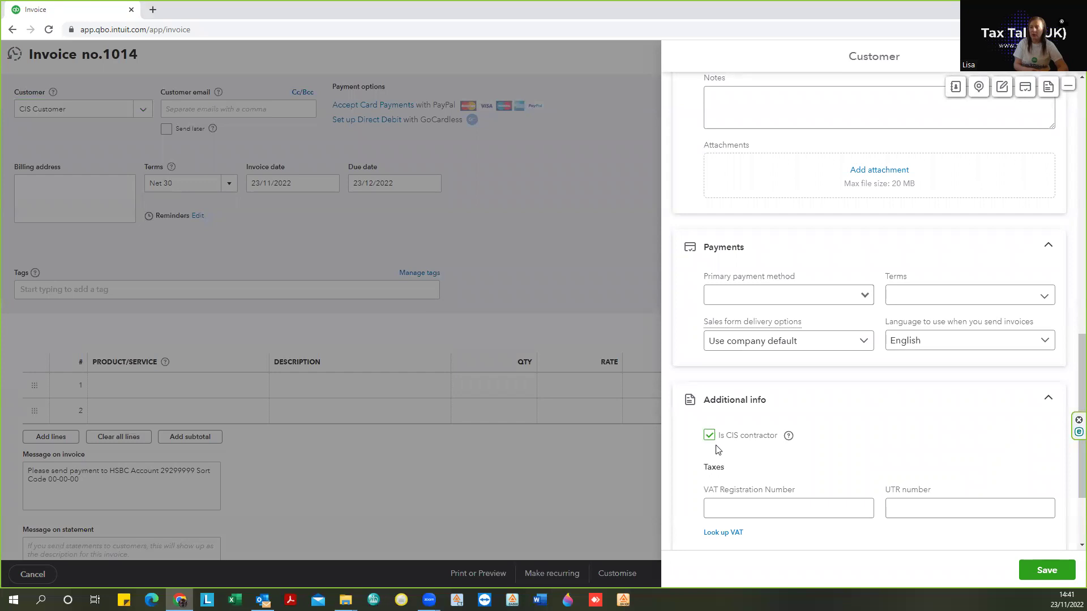
{"action": "left_click", "coordinate": [1039, 571]}
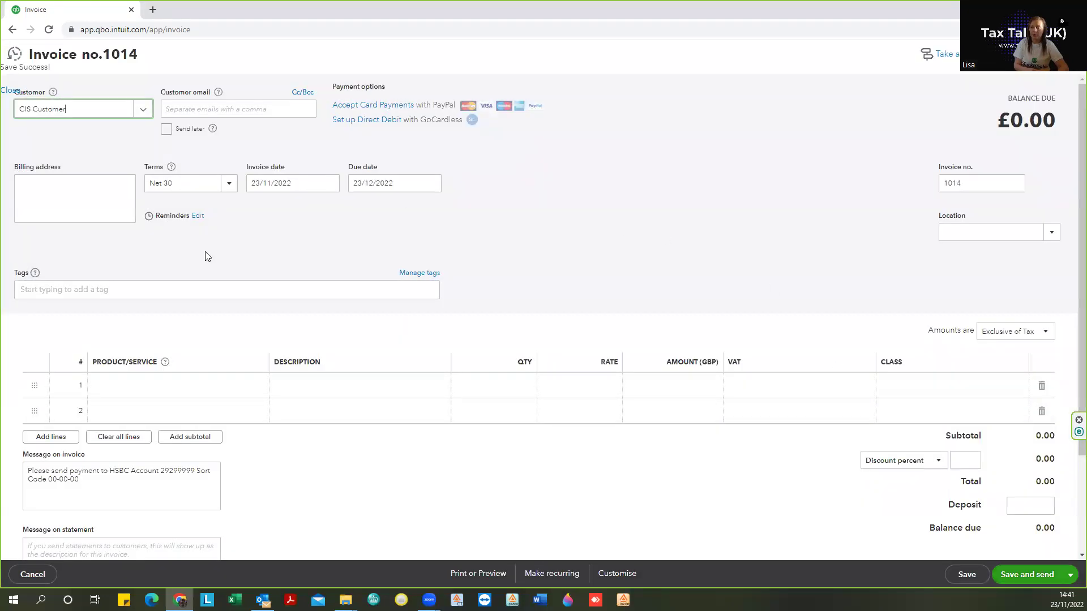
- Set the first invoice line's product/service to CIS labour standard (20%)
{"action": "left_click", "coordinate": [113, 386]}
{"action": "left_click", "coordinate": [209, 405]}
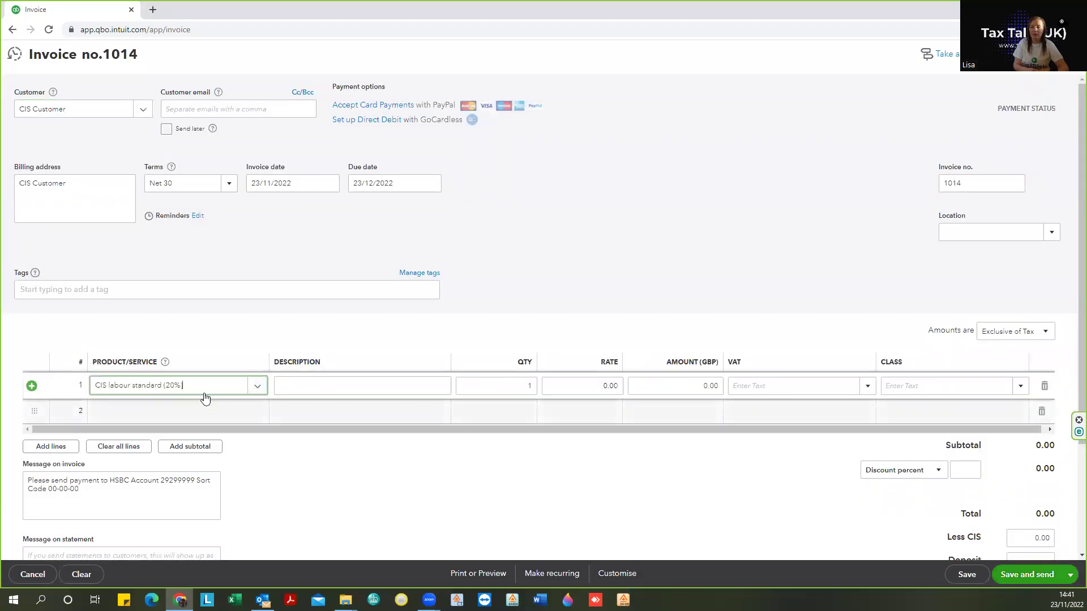
{"action": "left_click", "coordinate": [257, 386]}
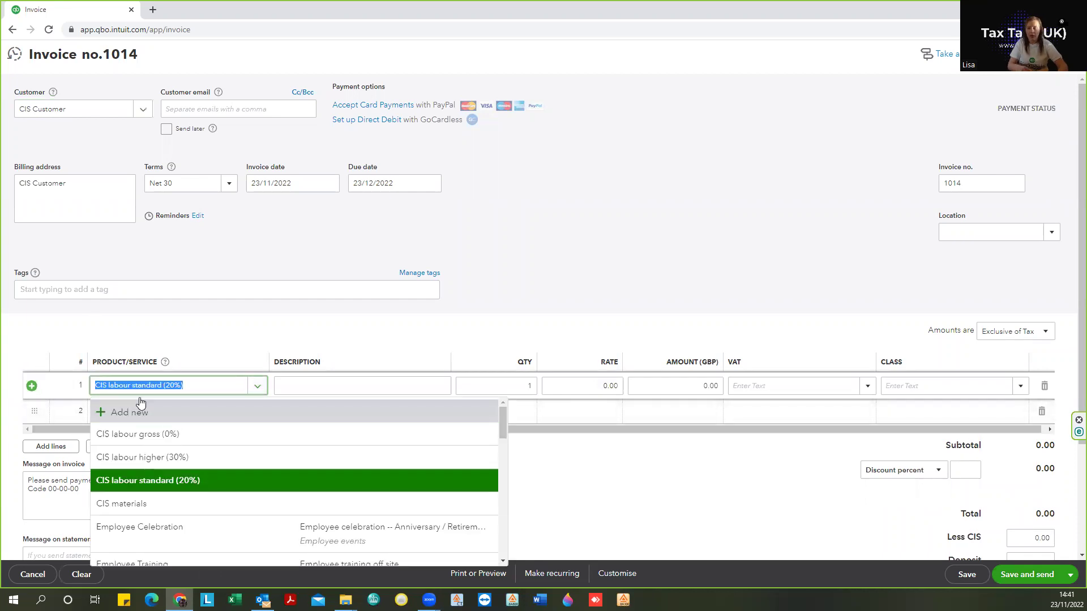
{"action": "type", "text": "cis"}
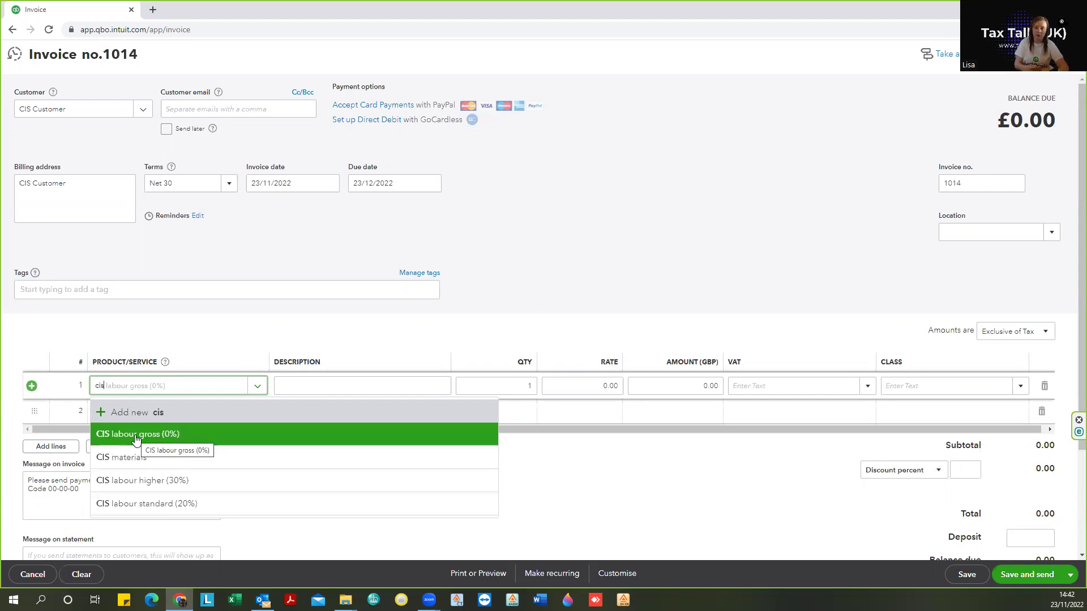
{"action": "left_click", "coordinate": [133, 505]}
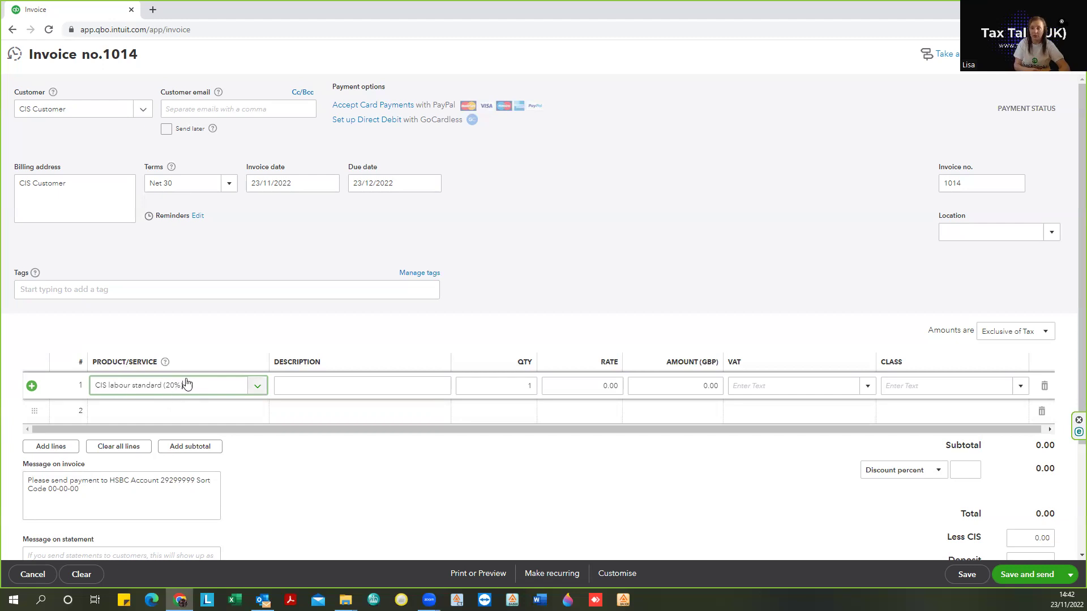
- Set the labour line's rate to 500 and its VAT code to No VAT
{"action": "left_click", "coordinate": [591, 385]}
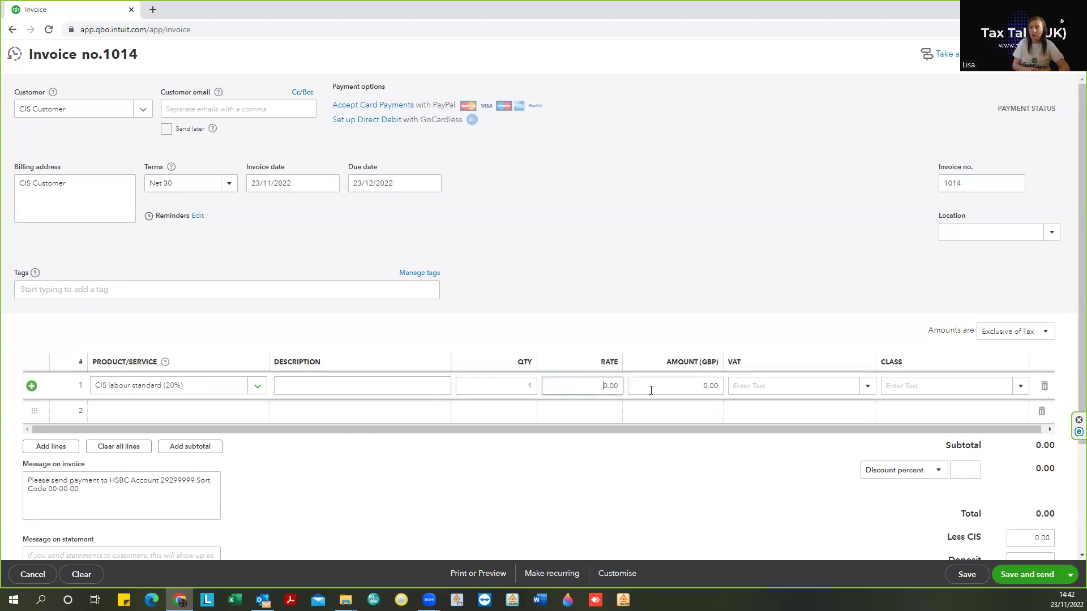
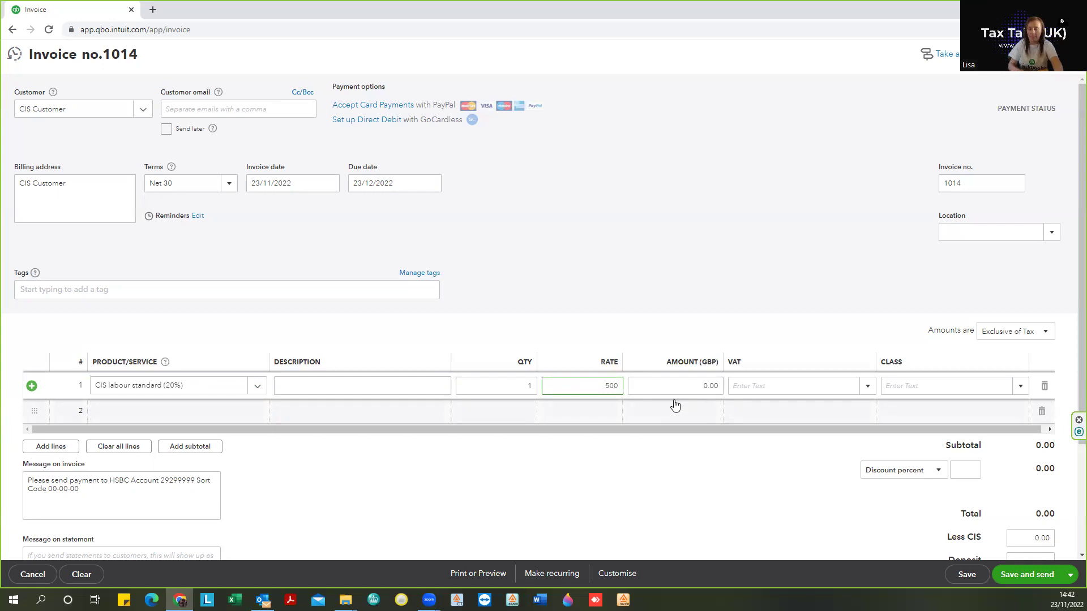
{"action": "key", "text": "Tab"}
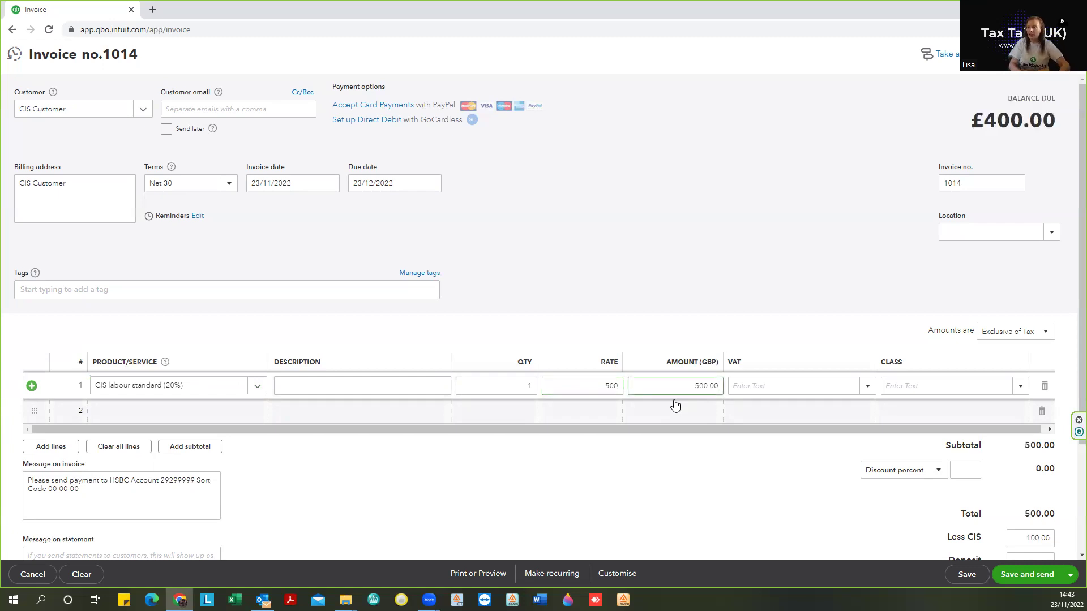
{"action": "scroll", "coordinate": [708, 476], "scroll_direction": "down", "scroll_amount": 1}
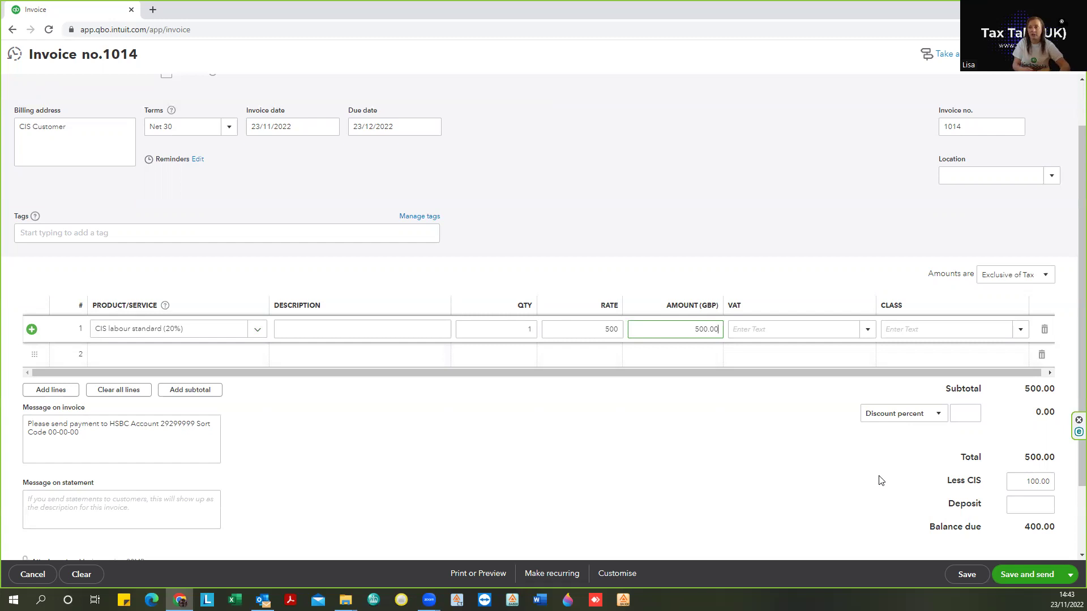
{"action": "left_click", "coordinate": [798, 333]}
{"action": "type", "text": "no"}
{"action": "left_click", "coordinate": [786, 357]}
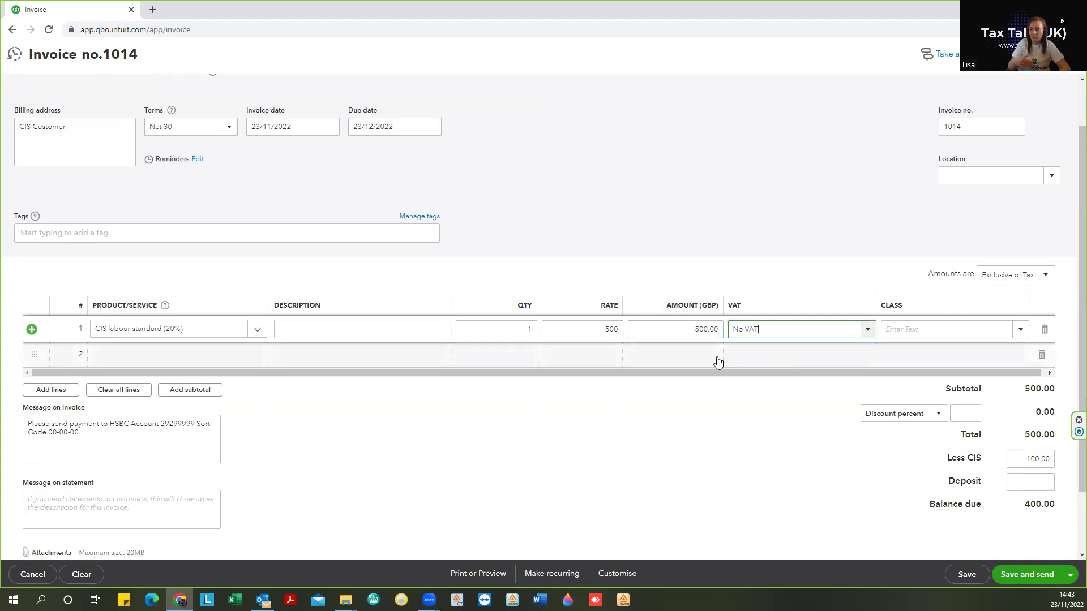
- Add a second invoice line for CIS materials with an amount of 100 and the VAT code No VAT
{"action": "left_click", "coordinate": [140, 357]}
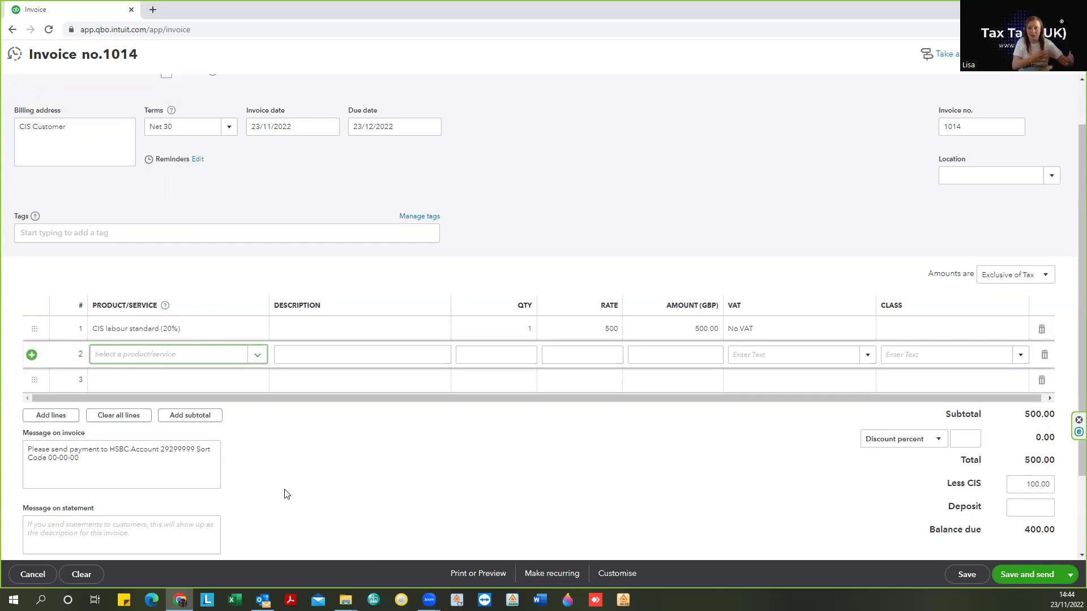
{"action": "type", "text": "cis mater"}
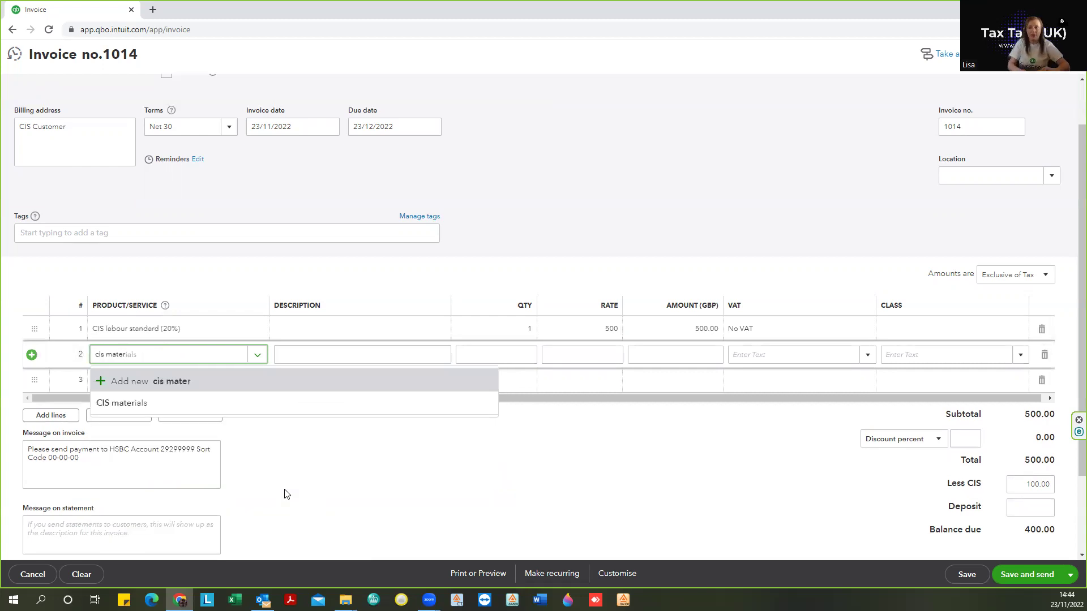
{"action": "left_click", "coordinate": [163, 409]}
{"action": "left_click", "coordinate": [689, 349]}
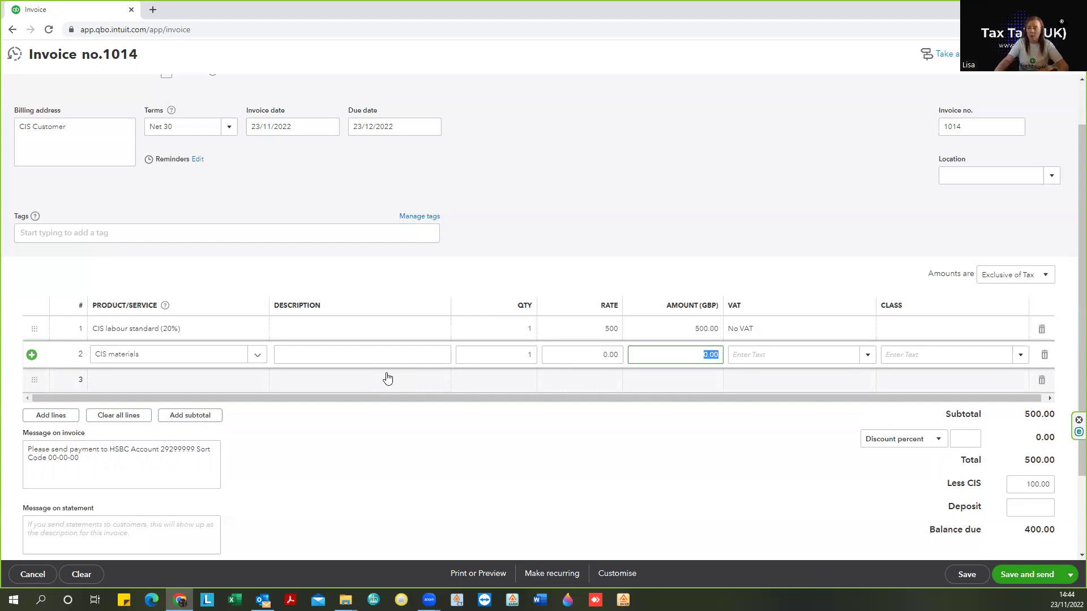
{"action": "type", "text": "1"}
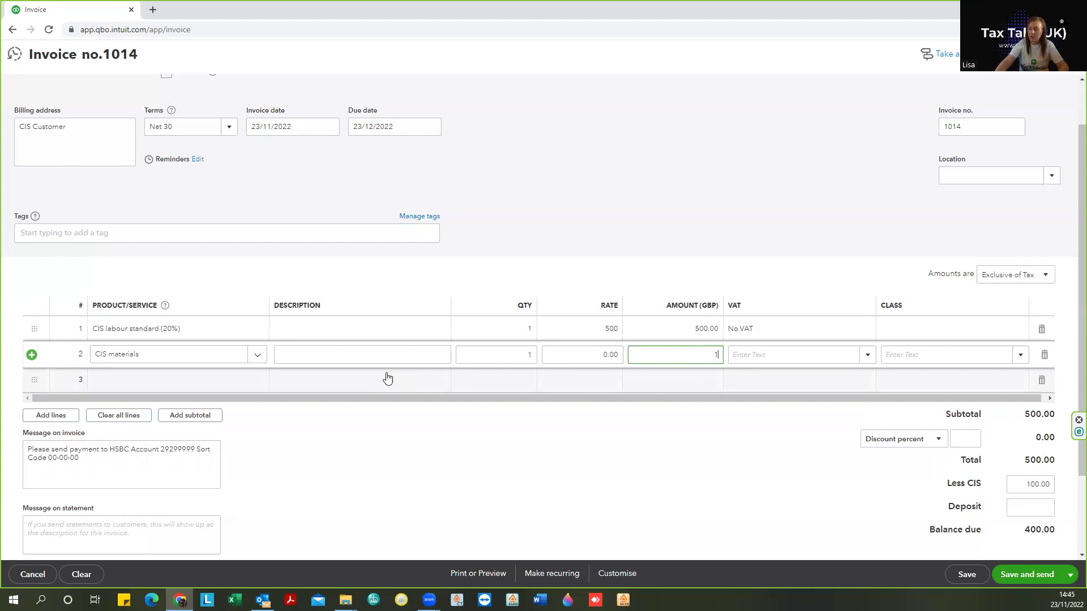
{"action": "type", "text": "00"}
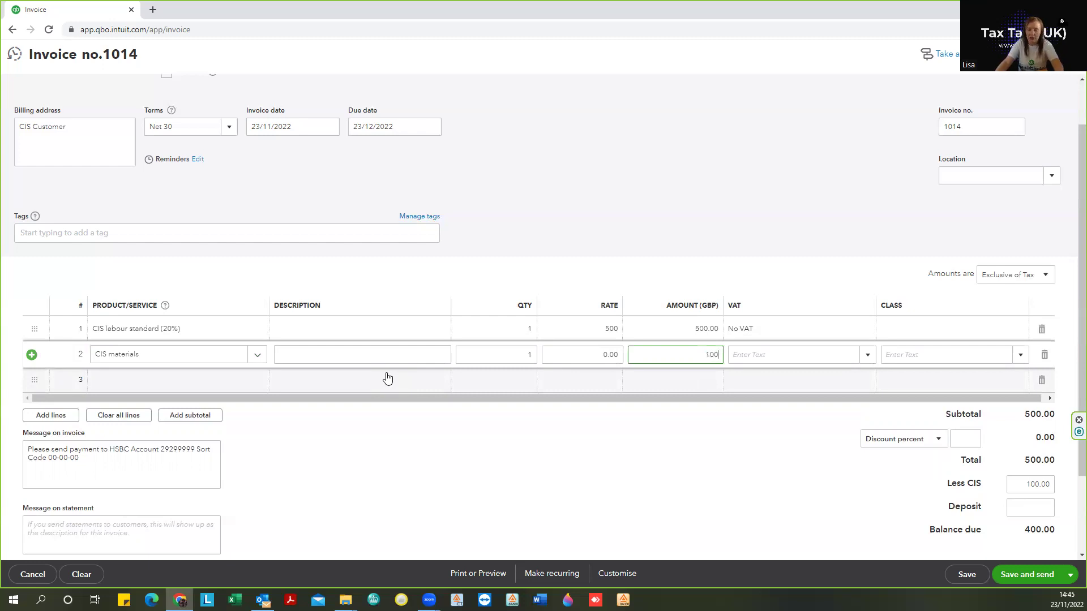
{"action": "key", "text": "Tab"}
{"action": "type", "text": "No"}
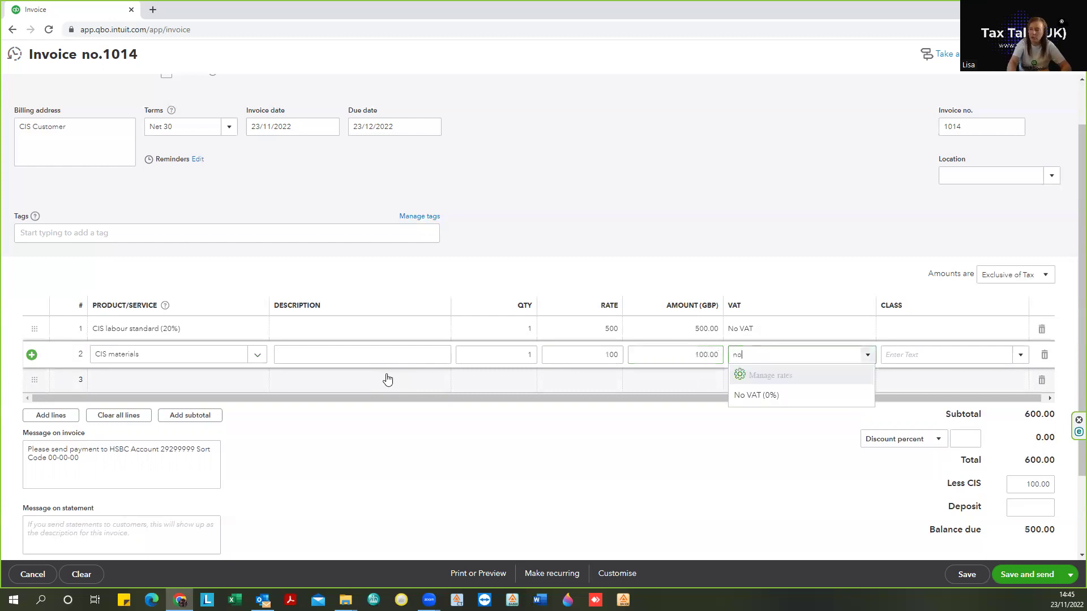
{"action": "left_click", "coordinate": [798, 376]}
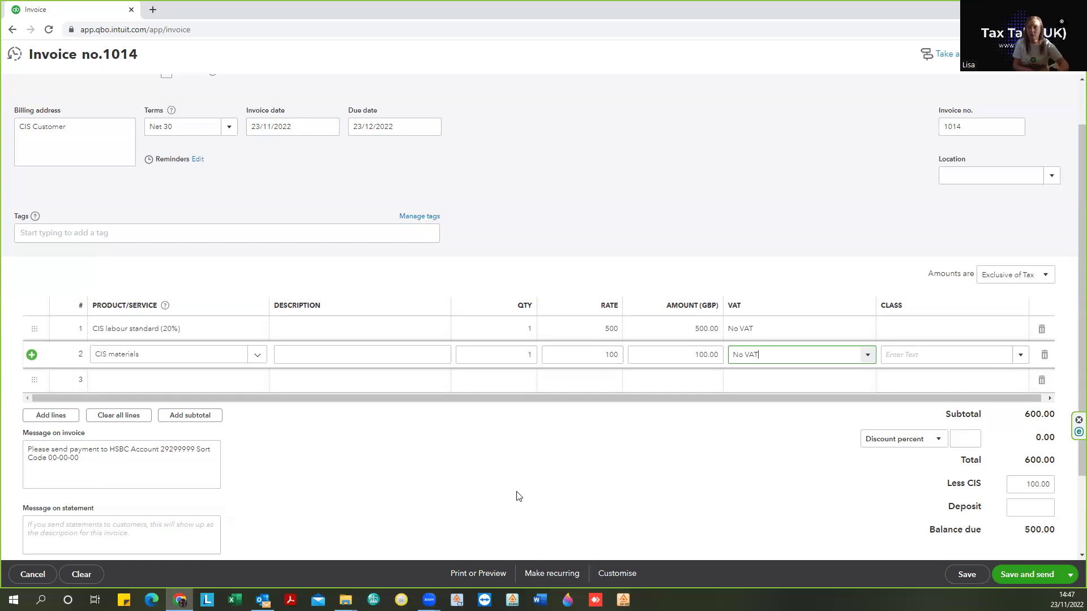
- Open Manage rates from the labour line's VAT field, activate 20.0% RC CIS and 5.0% RC CIS, and deactivate 0.0% RC
{"action": "left_click", "coordinate": [775, 330]}
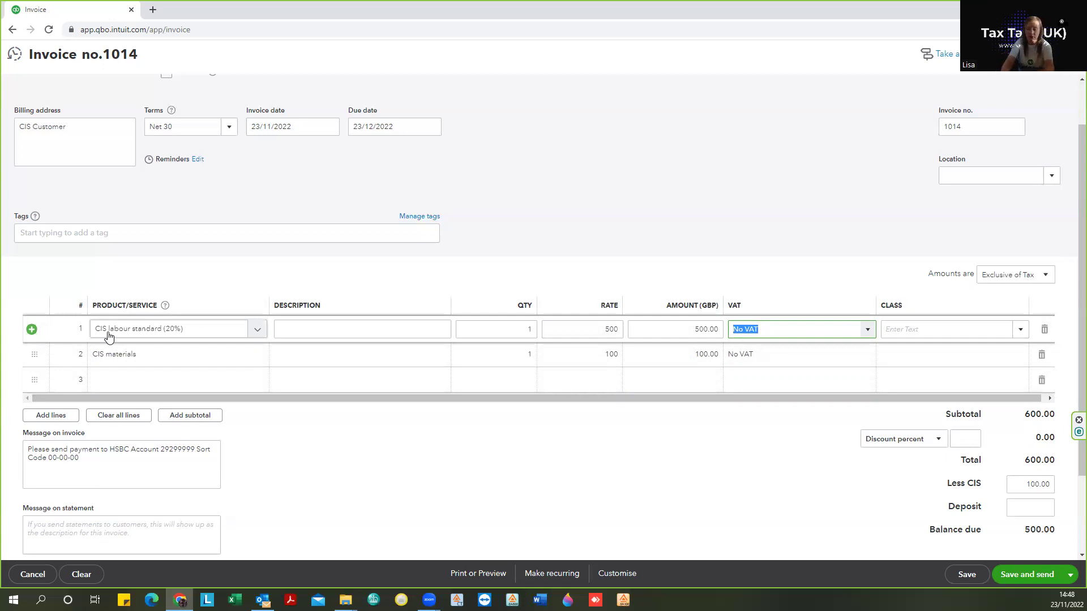
{"action": "type", "text": "r"}
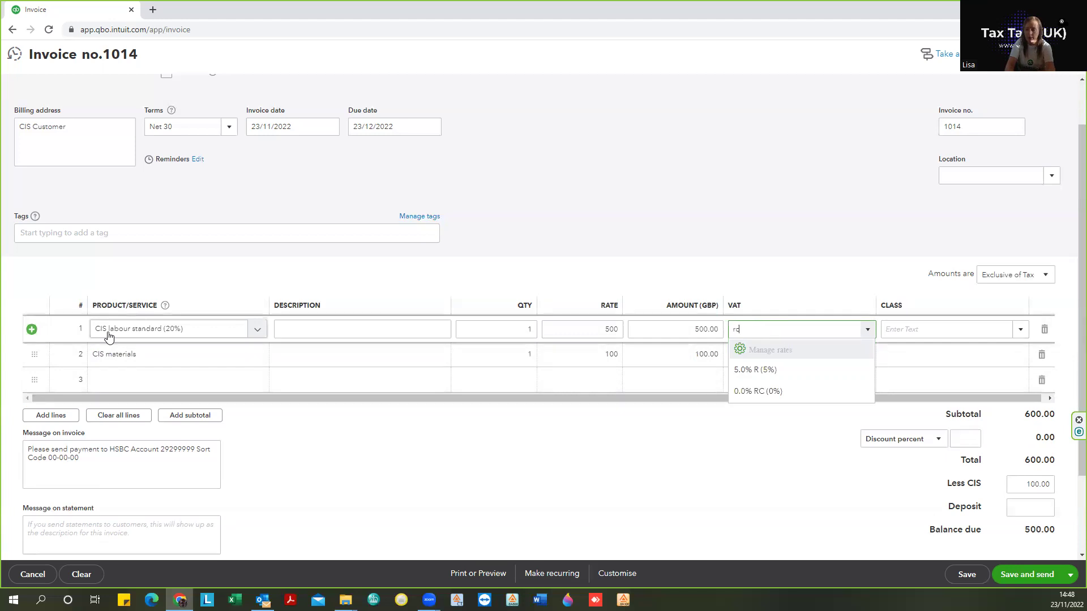
{"action": "type", "text": "c"}
{"action": "key", "text": "BackSpace"}
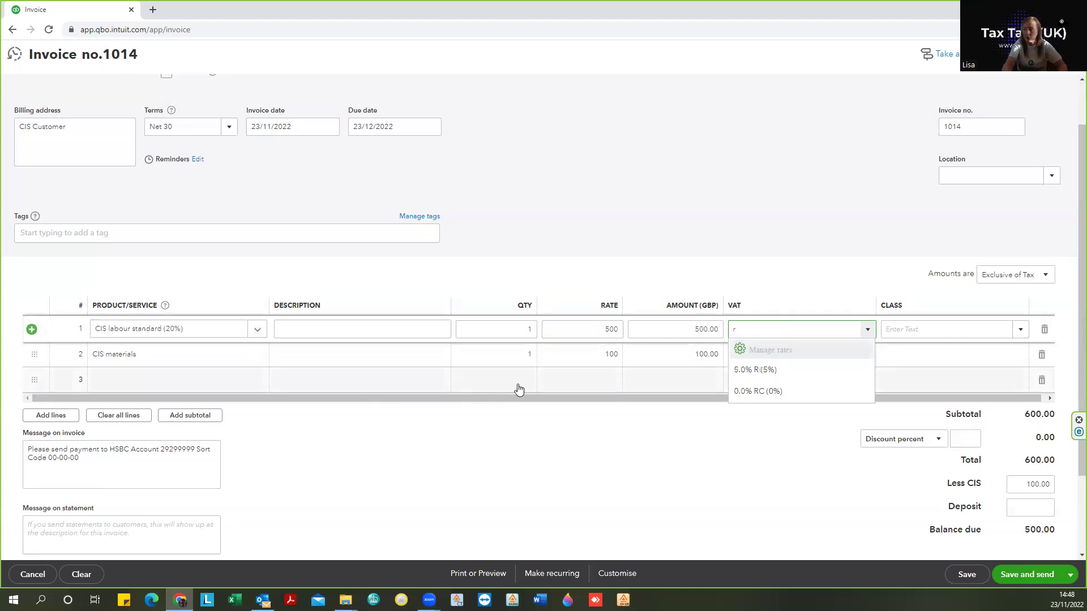
{"action": "left_click", "coordinate": [764, 350]}
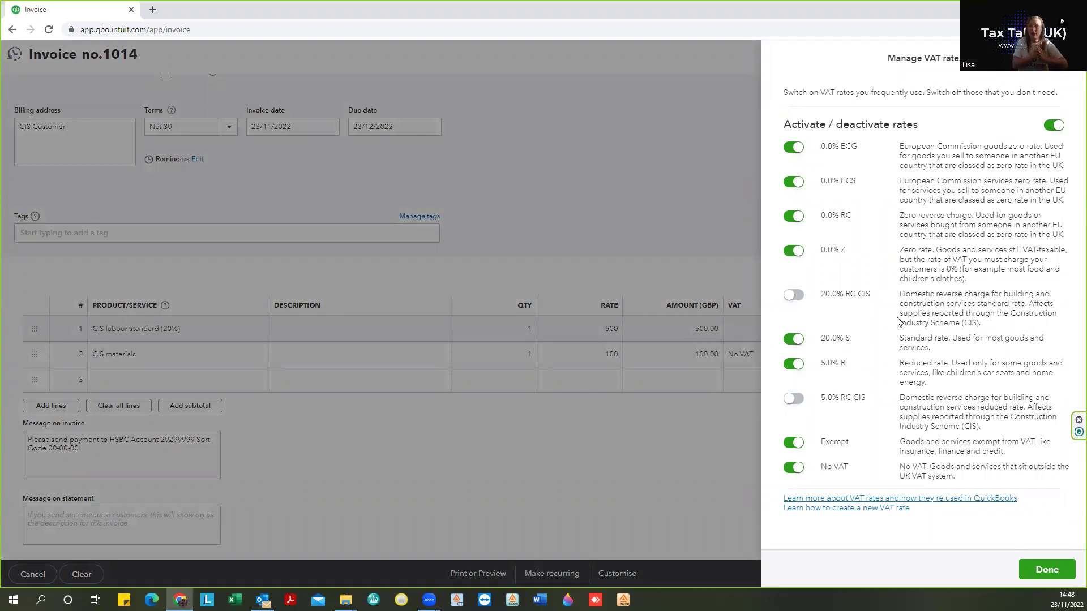
{"action": "left_click", "coordinate": [794, 295]}
{"action": "left_click", "coordinate": [795, 400]}
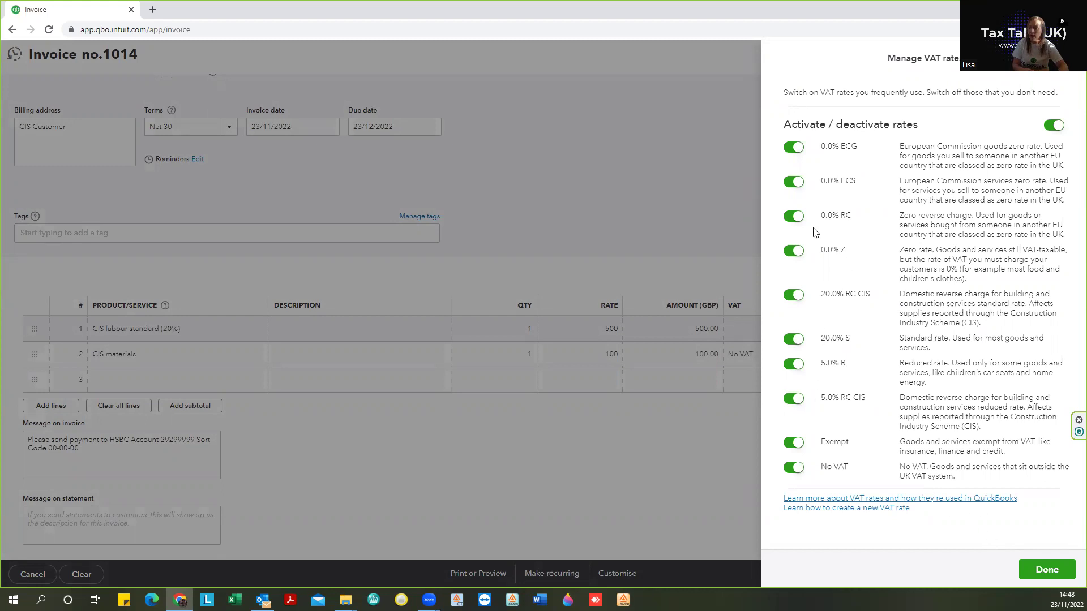
{"action": "left_click", "coordinate": [791, 219]}
{"action": "left_click", "coordinate": [1035, 570]}
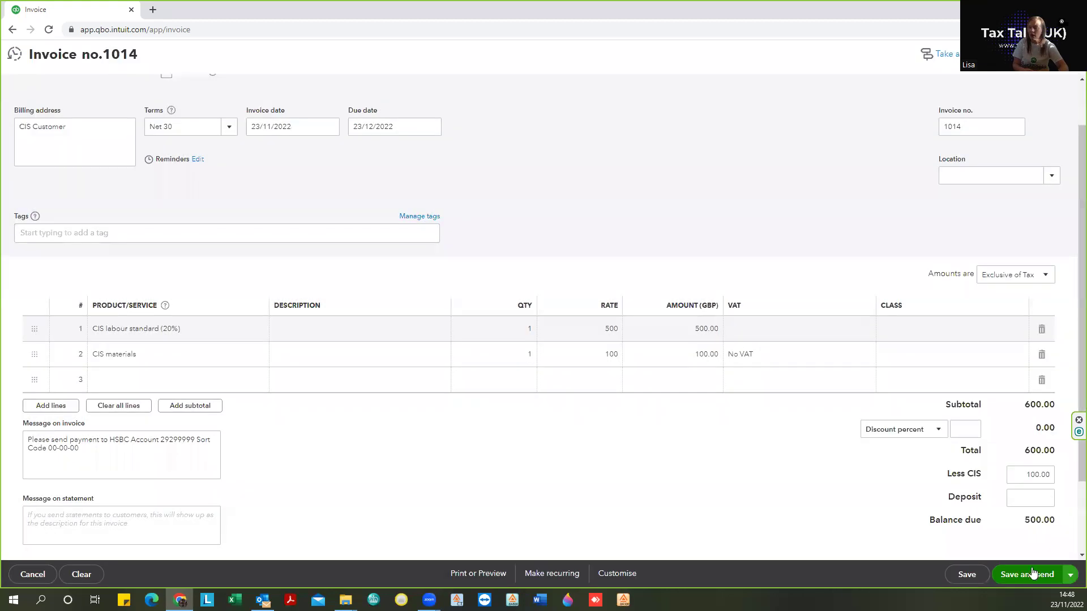
- Set the VAT code of both the CIS labour and CIS materials invoice lines to 20.0% RC CIS
{"action": "left_click", "coordinate": [753, 328]}
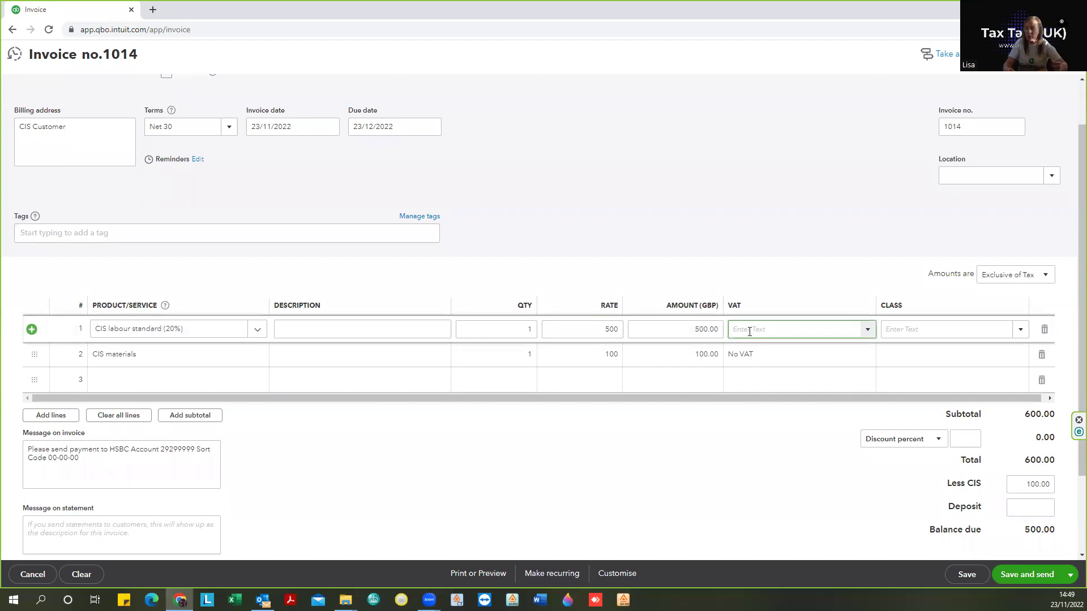
{"action": "type", "text": "rc"}
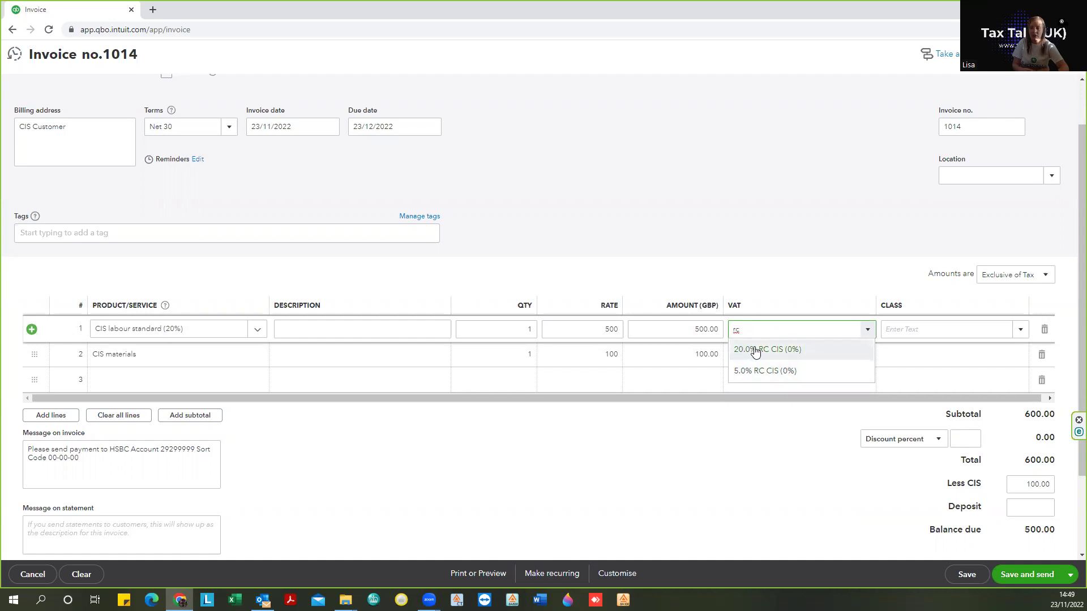
{"action": "left_click", "coordinate": [766, 351]}
{"action": "left_click", "coordinate": [766, 353]}
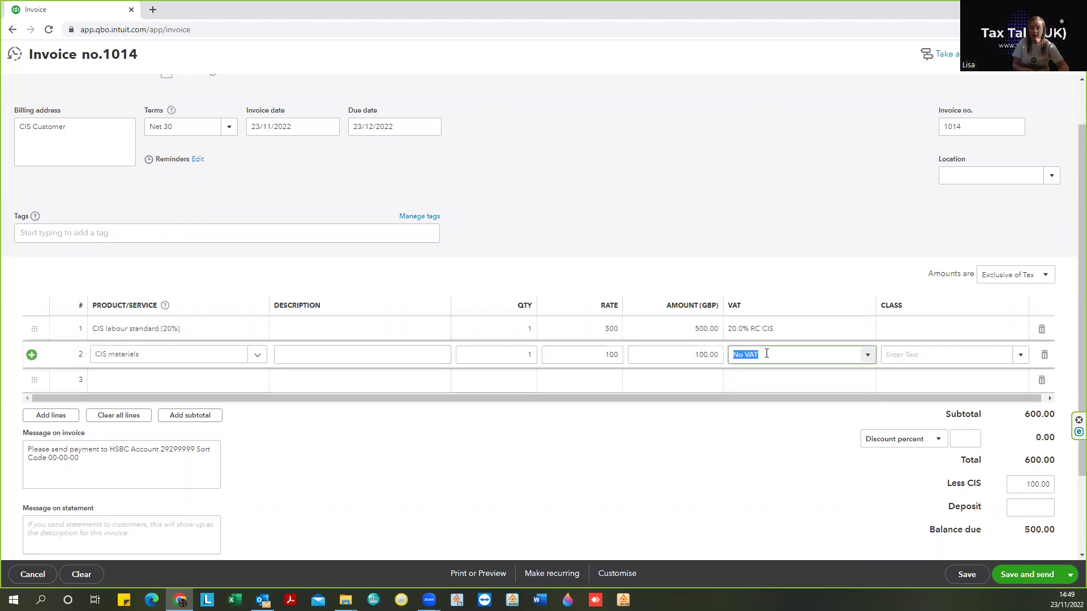
{"action": "type", "text": "rc"}
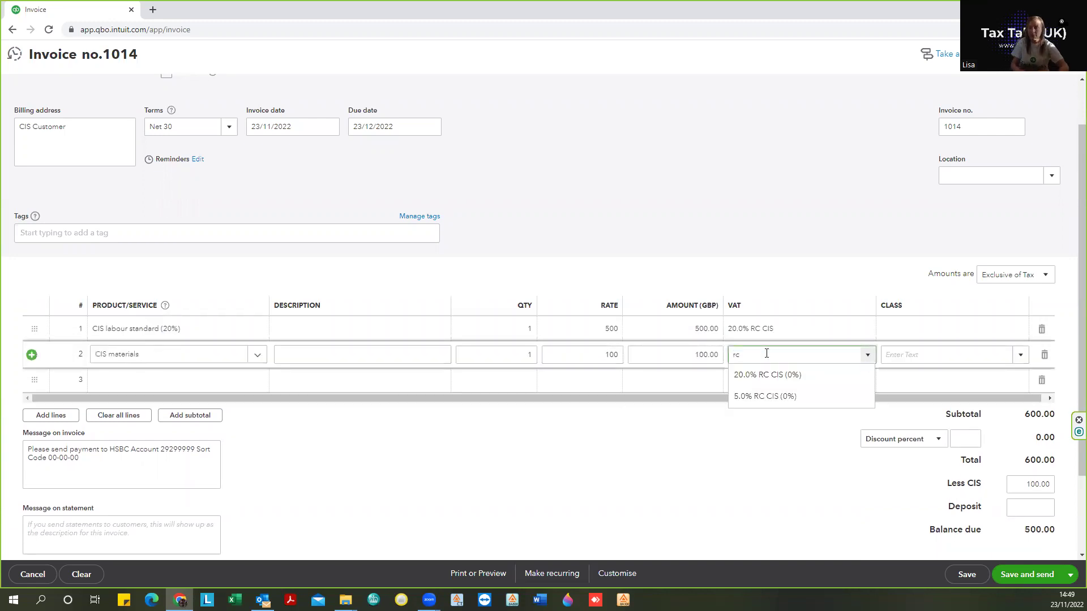
{"action": "left_click", "coordinate": [764, 375]}
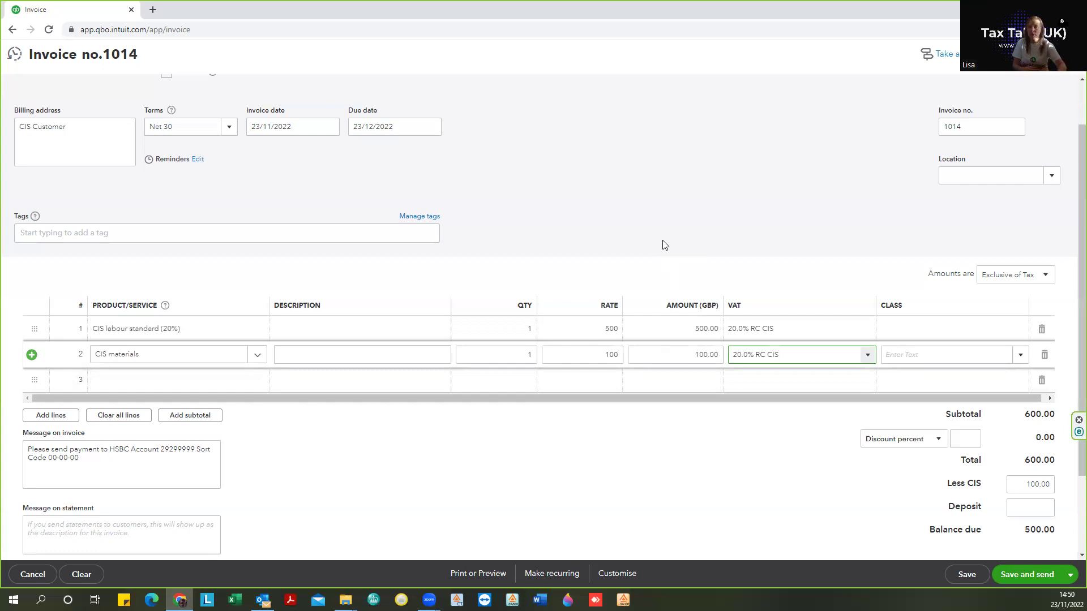
- Leave the invoice without saving it and start a new supplier bill
{"action": "left_click", "coordinate": [1071, 54]}
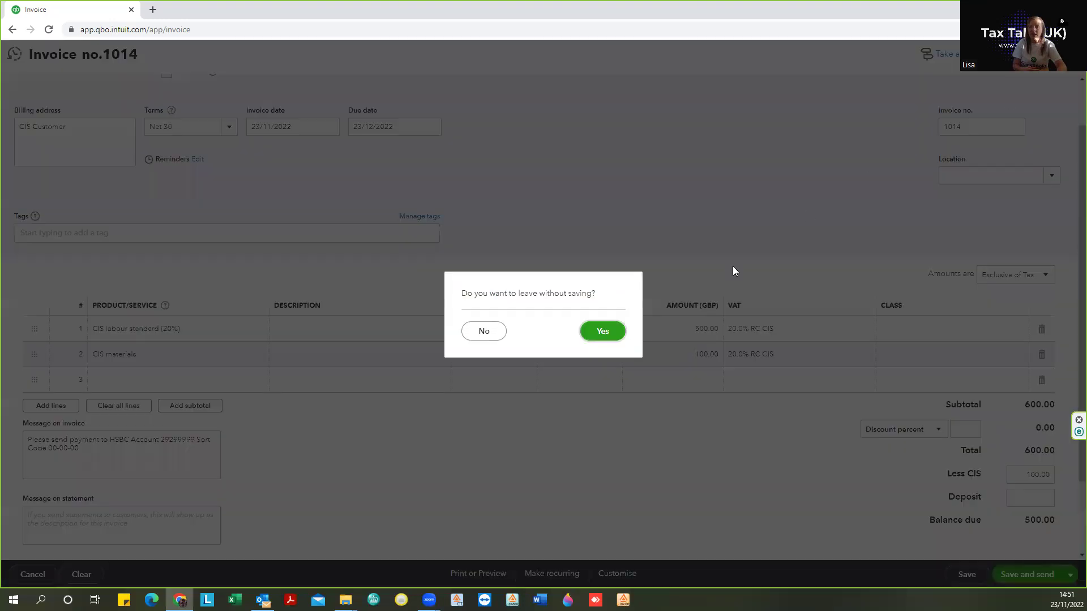
{"action": "left_click", "coordinate": [601, 331]}
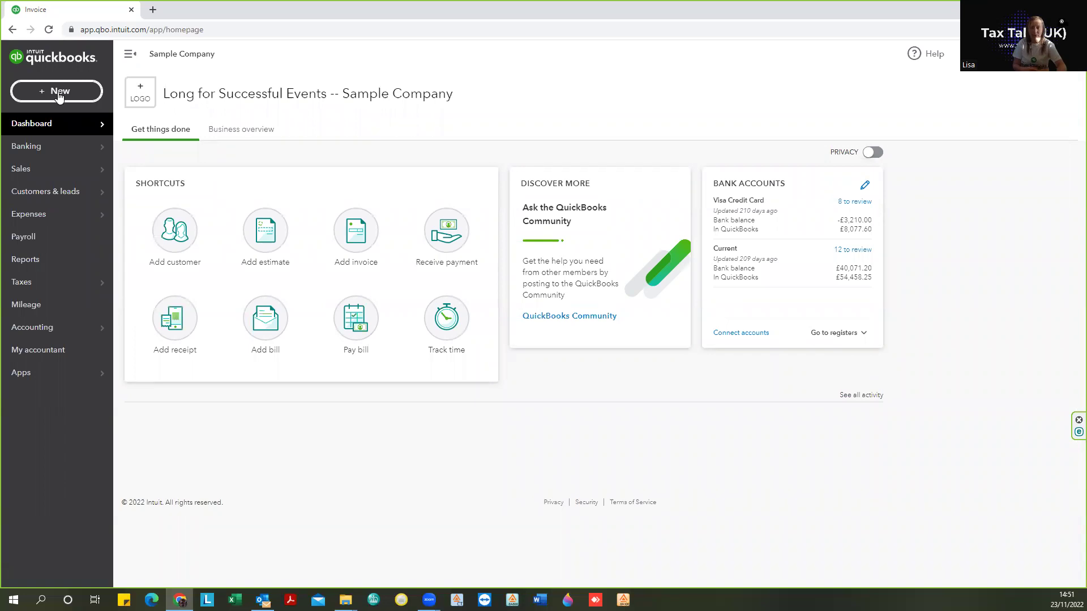
{"action": "left_click", "coordinate": [59, 96]}
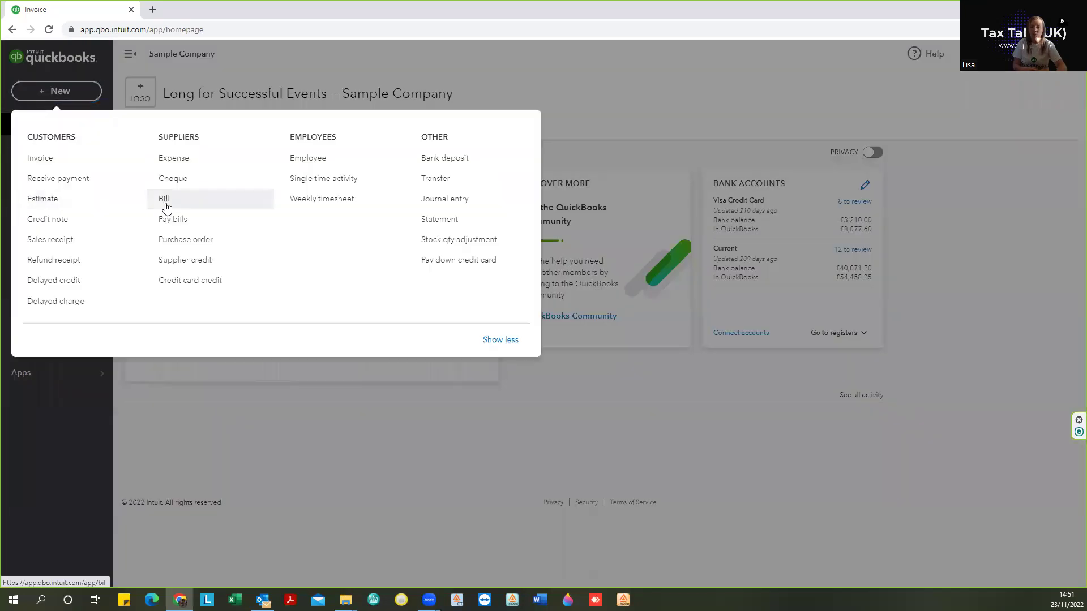
{"action": "left_click", "coordinate": [166, 204]}
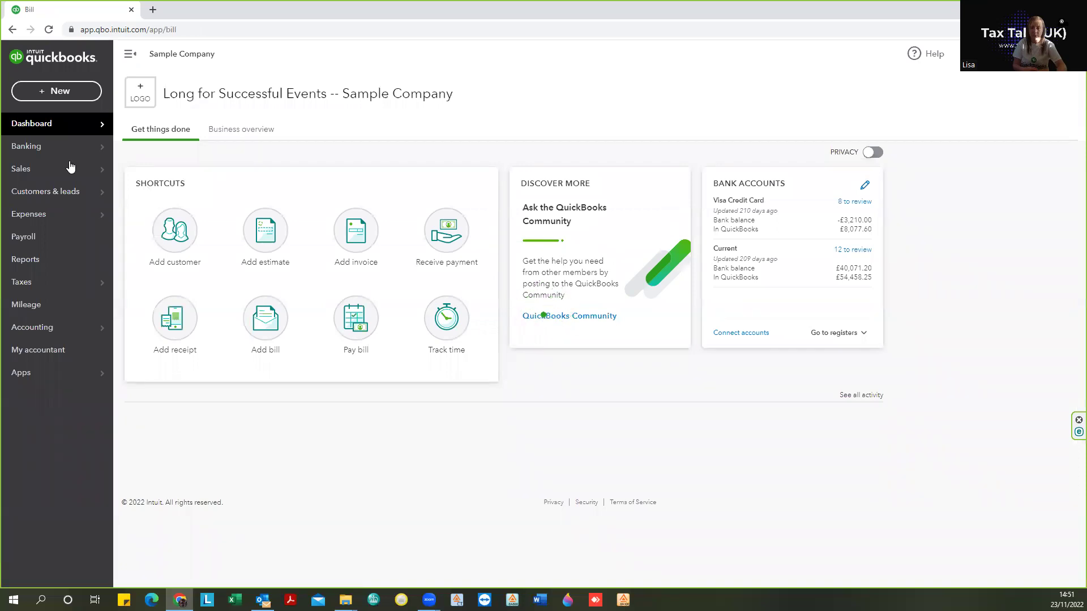
- Add a new supplier named CIS Bill from the bill's supplier field
{"action": "type", "text": "CIS "}
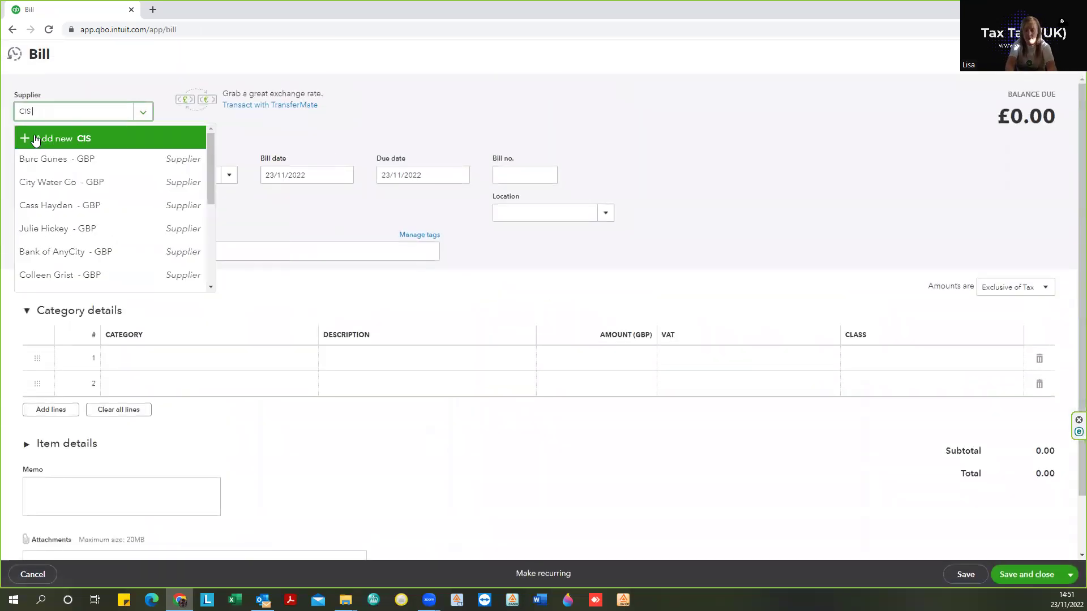
{"action": "type", "text": "BIll"}
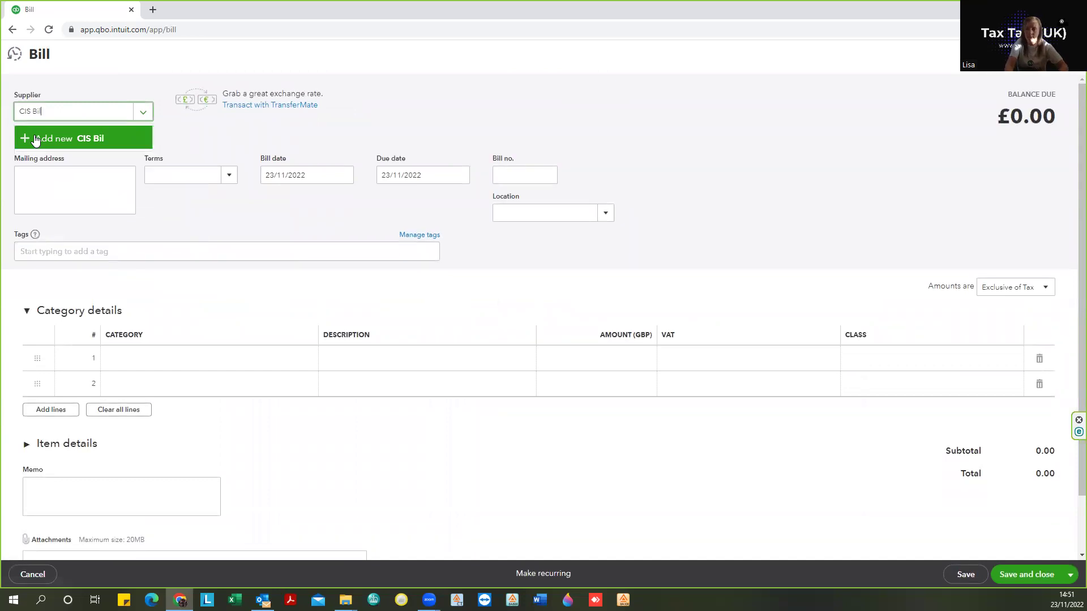
{"action": "left_click", "coordinate": [36, 140]}
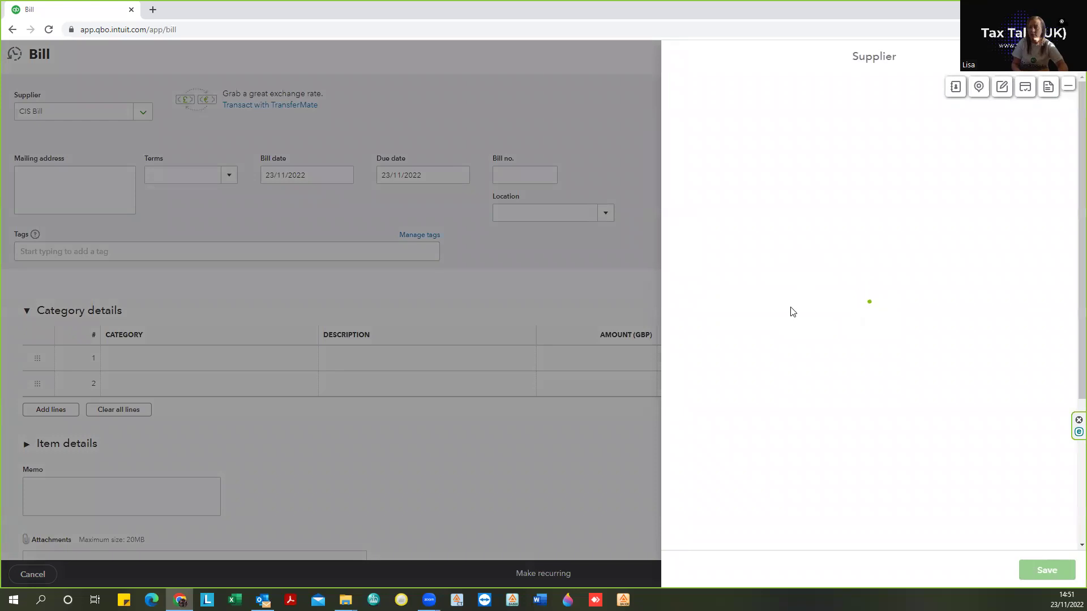
- Mark the new supplier as a subcontractor, look over the UTR, National Insurance, verification number and CIS rate fields, and save the supplier
{"action": "scroll", "coordinate": [792, 363], "scroll_direction": "down", "scroll_amount": 4}
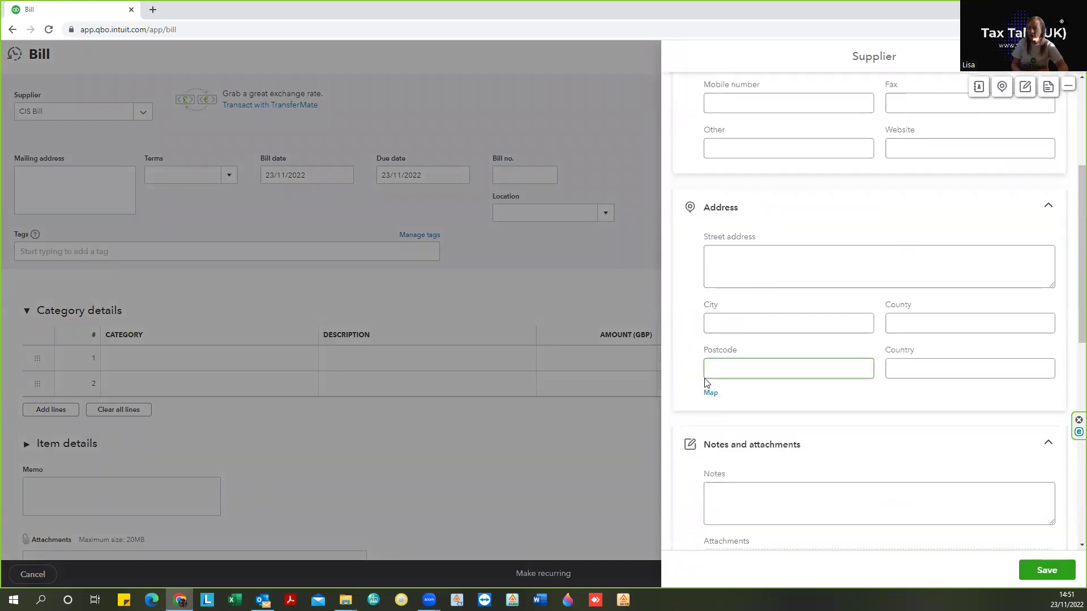
{"action": "scroll", "coordinate": [696, 396], "scroll_direction": "down", "scroll_amount": 3}
{"action": "scroll", "coordinate": [684, 421], "scroll_direction": "down", "scroll_amount": 3}
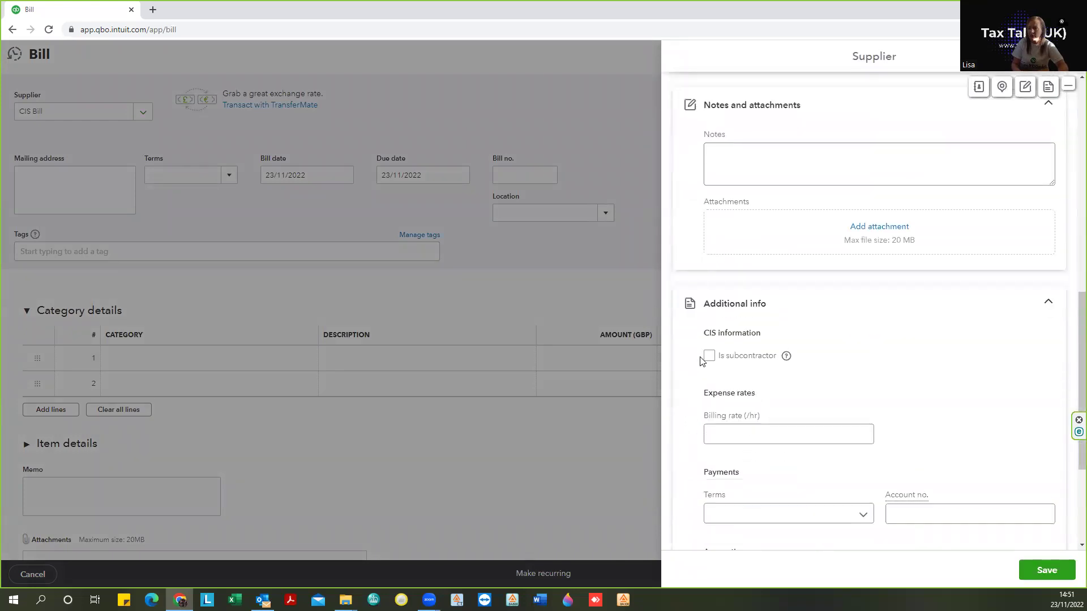
{"action": "left_click", "coordinate": [709, 357]}
{"action": "left_click", "coordinate": [767, 399]}
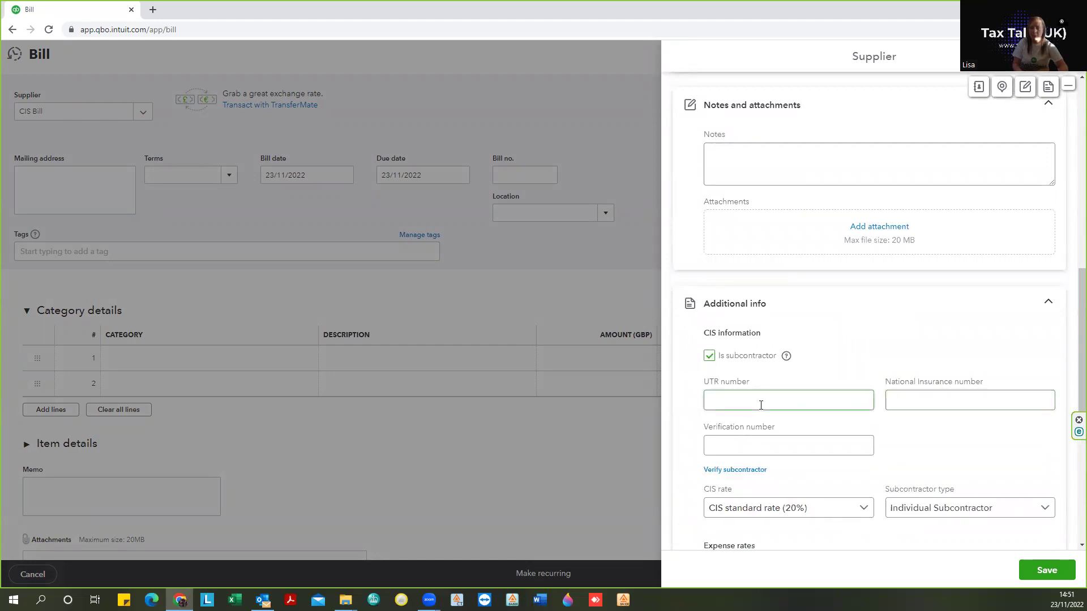
{"action": "left_click", "coordinate": [902, 407]}
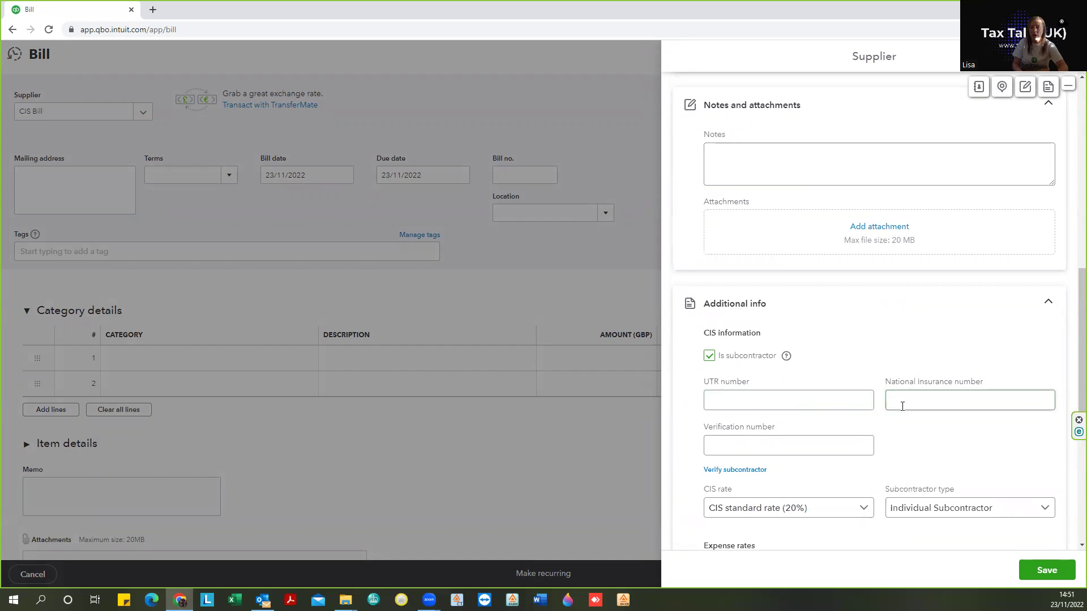
{"action": "left_click", "coordinate": [730, 447]}
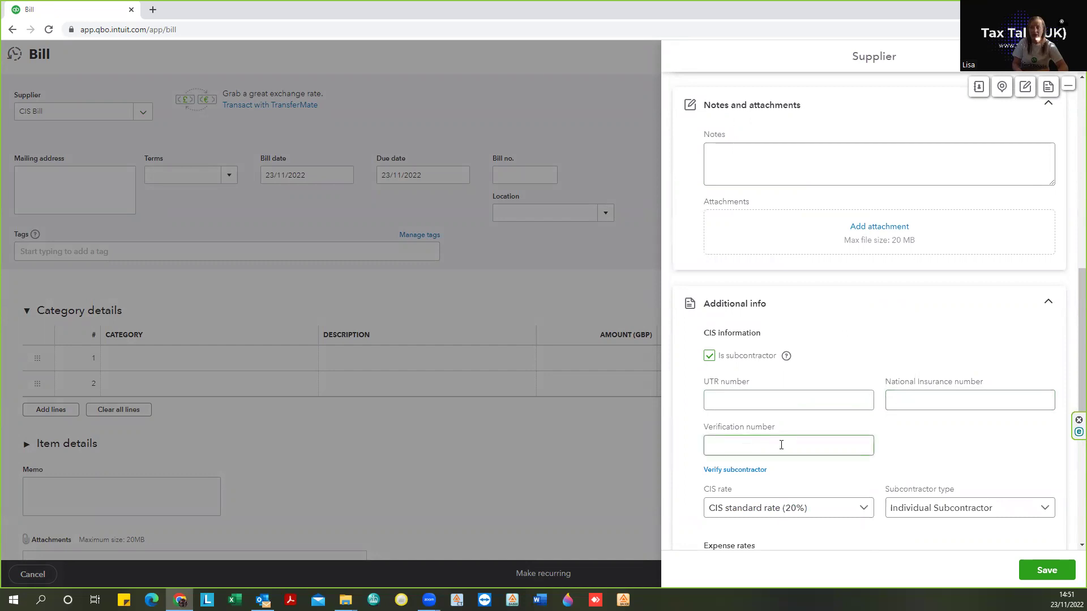
{"action": "left_click", "coordinate": [736, 510]}
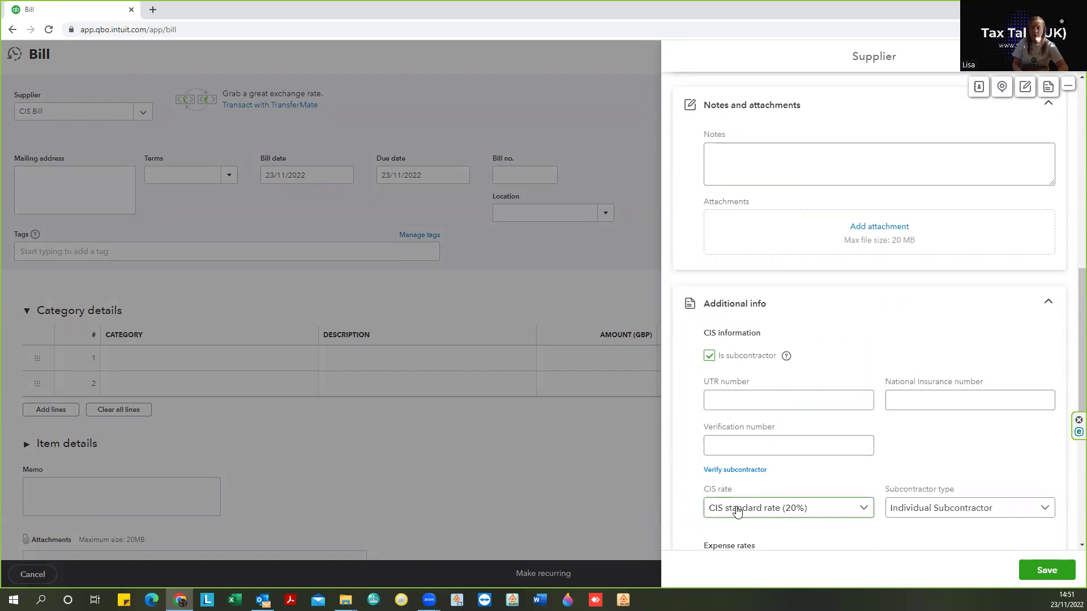
{"action": "left_click", "coordinate": [705, 468]}
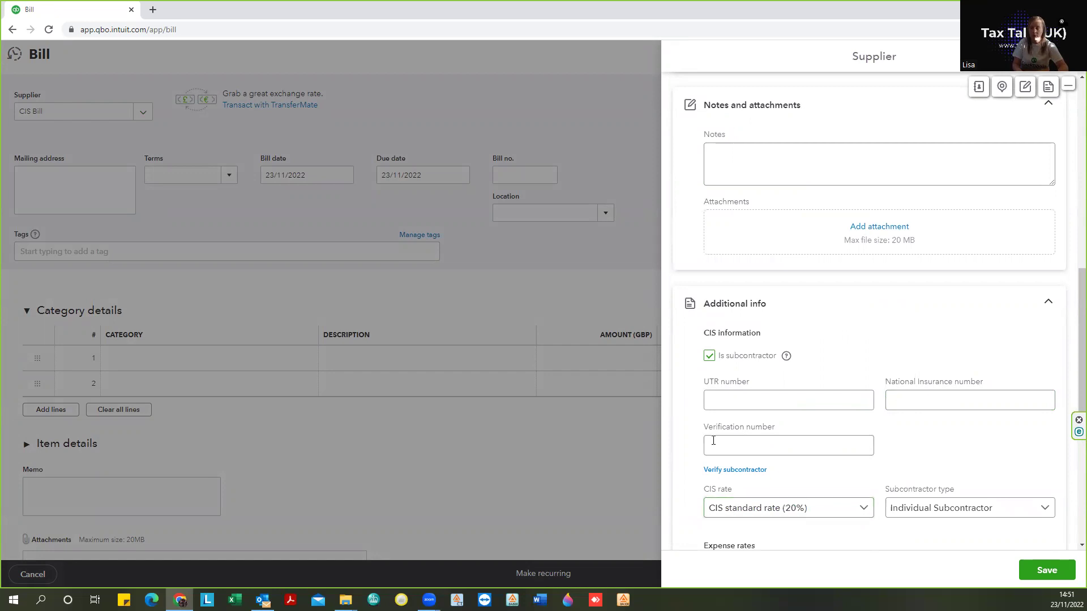
{"action": "left_click", "coordinate": [1041, 570]}
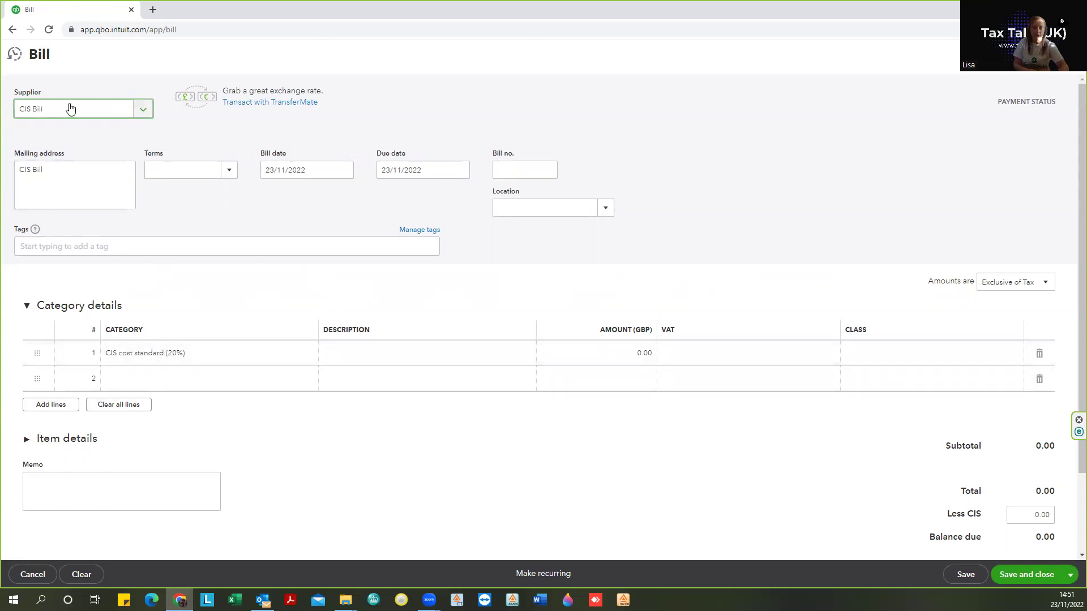
- Look through the CIS categories for the bill's first line and choose CIS cost standard (20%)
{"action": "left_click", "coordinate": [205, 353]}
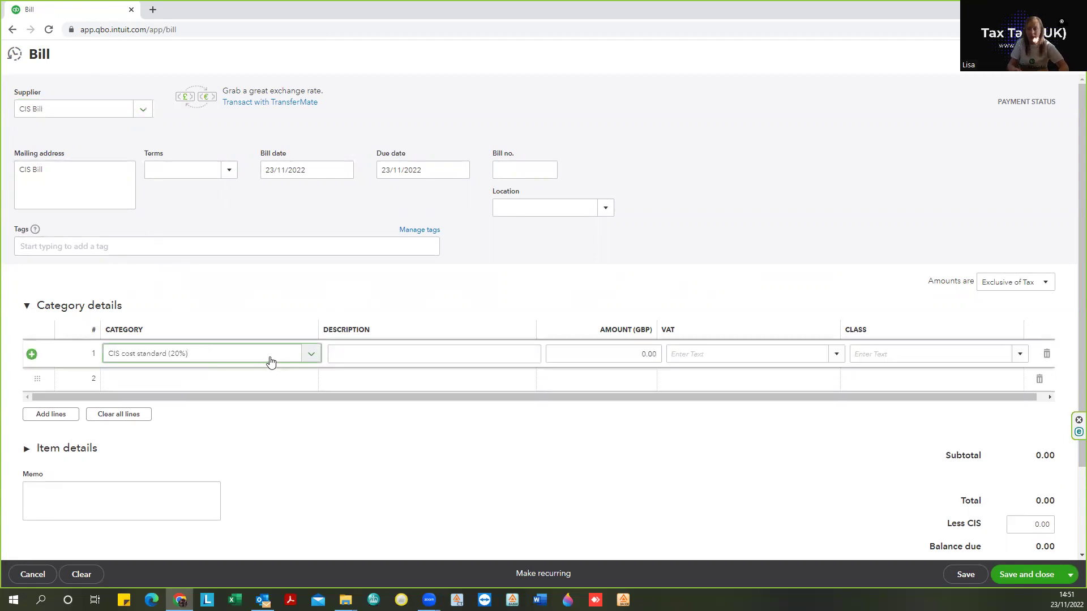
{"action": "key", "text": "ctrl+a"}
{"action": "key", "text": "BackSpace"}
{"action": "type", "text": "cis"}
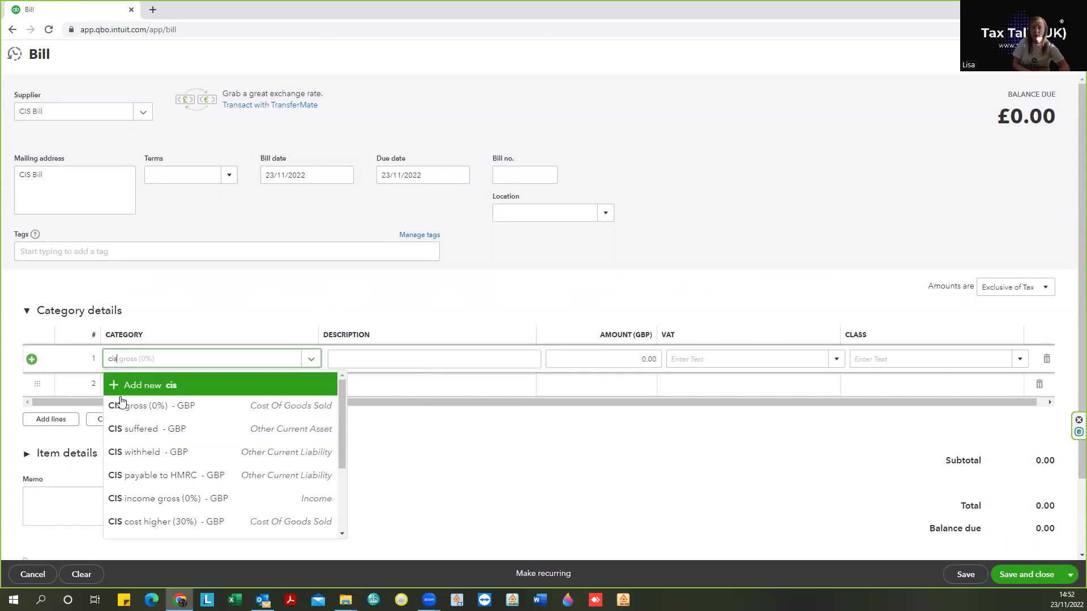
{"action": "scroll", "coordinate": [165, 482], "scroll_direction": "down", "scroll_amount": 1}
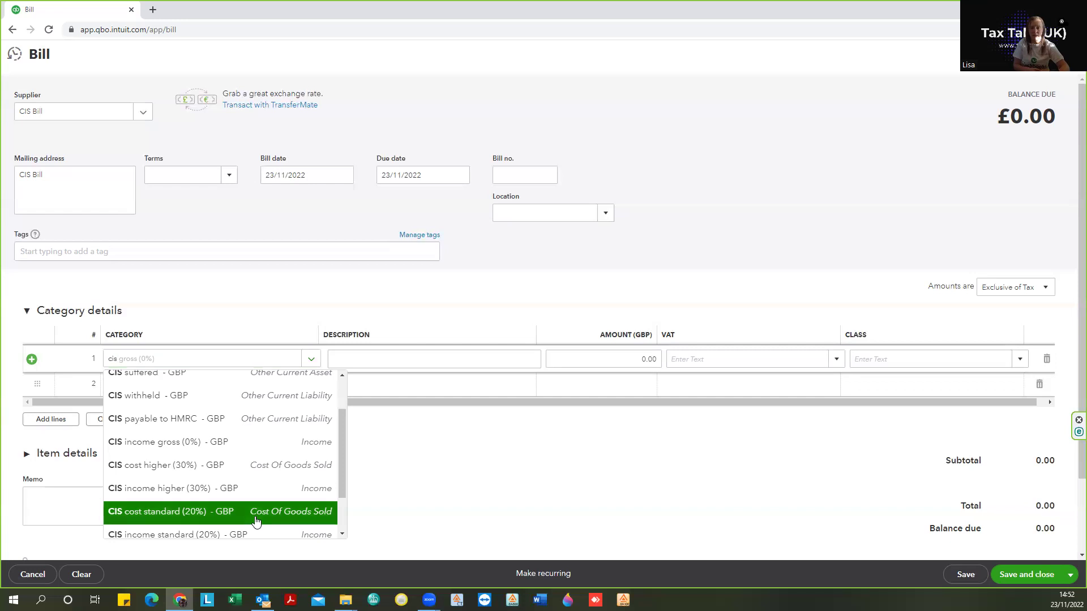
{"action": "left_click", "coordinate": [255, 519]}
- Set the amount of the bill's first line to 500
{"action": "left_click", "coordinate": [626, 357]}
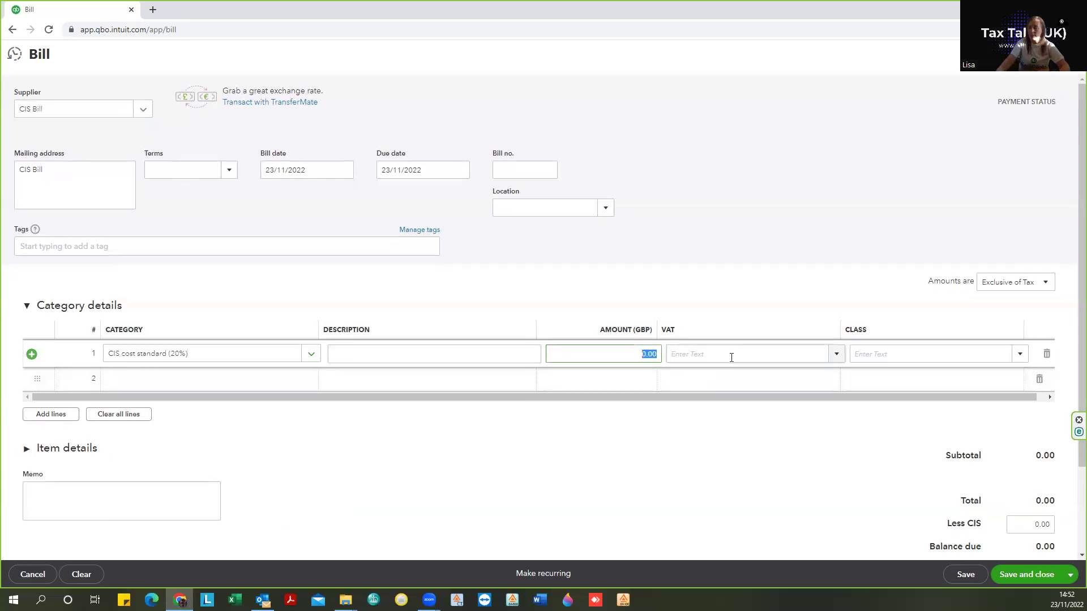
{"action": "type", "text": "5"}
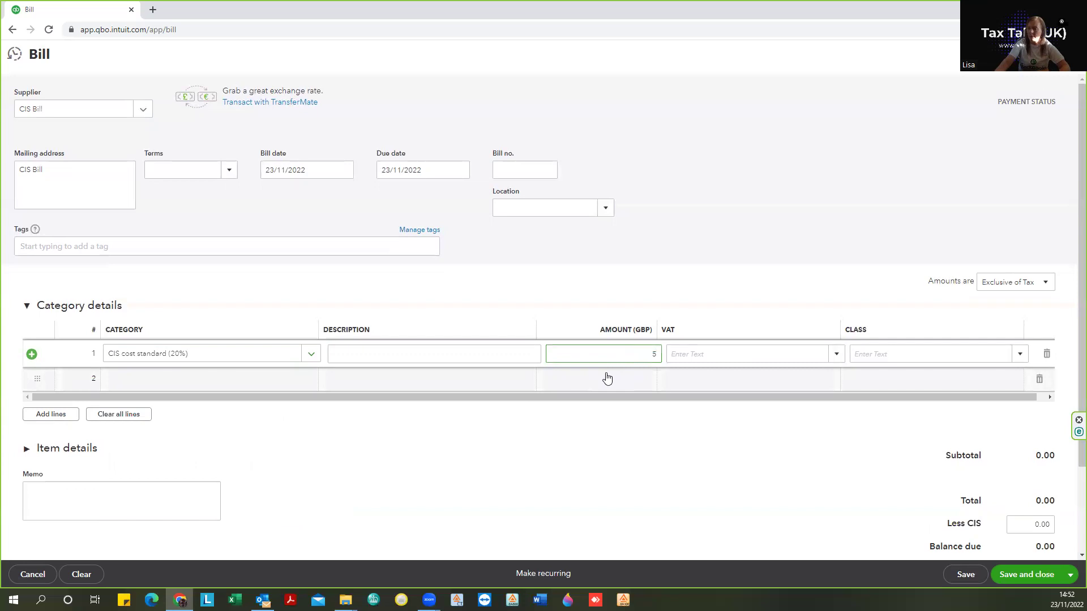
{"action": "type", "text": "00"}
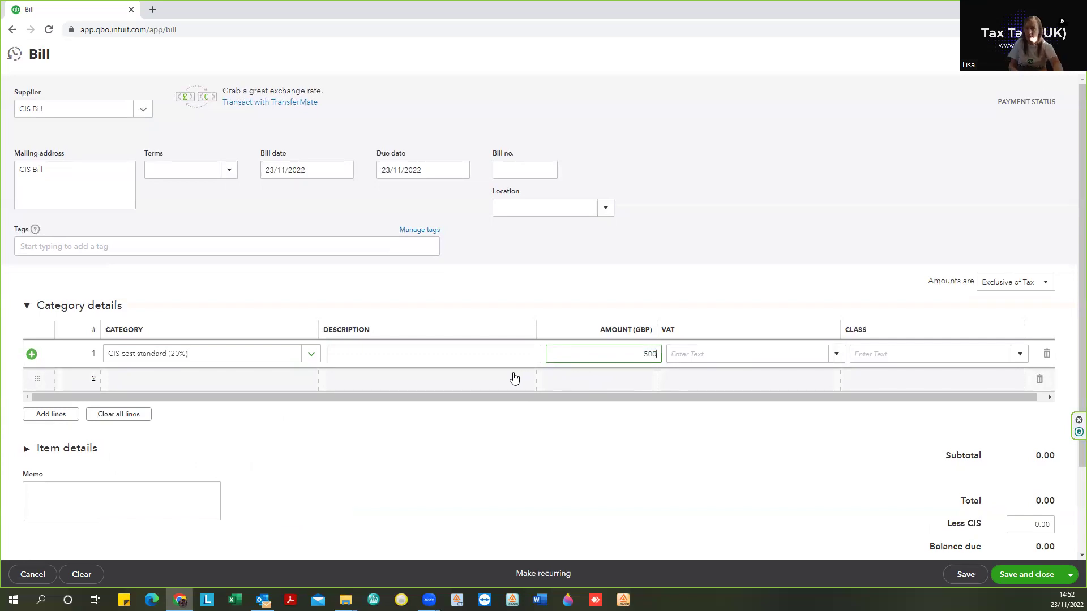
{"action": "key", "text": "Tab"}
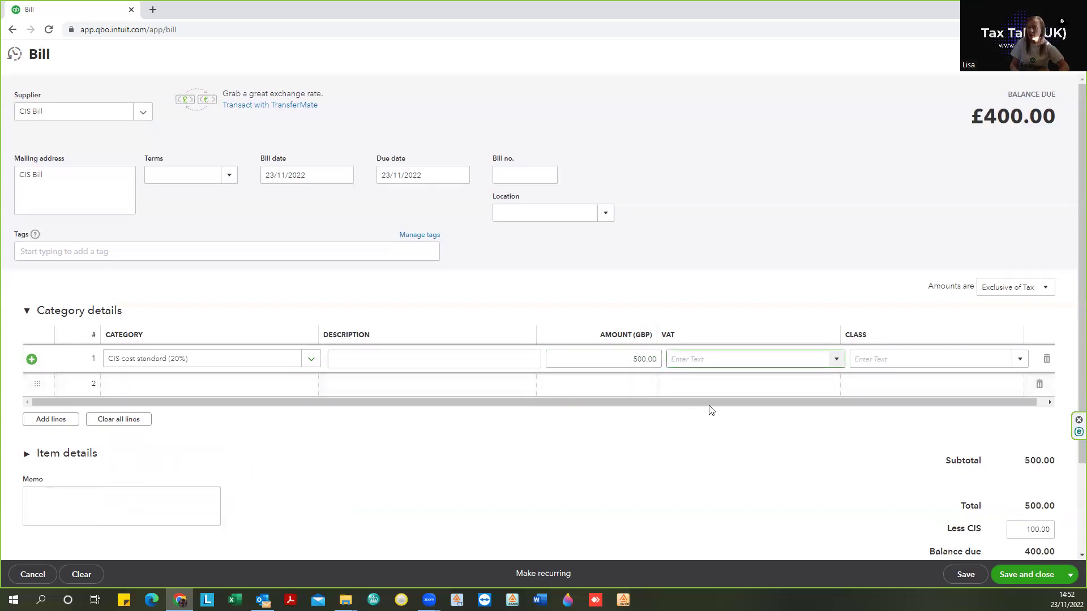